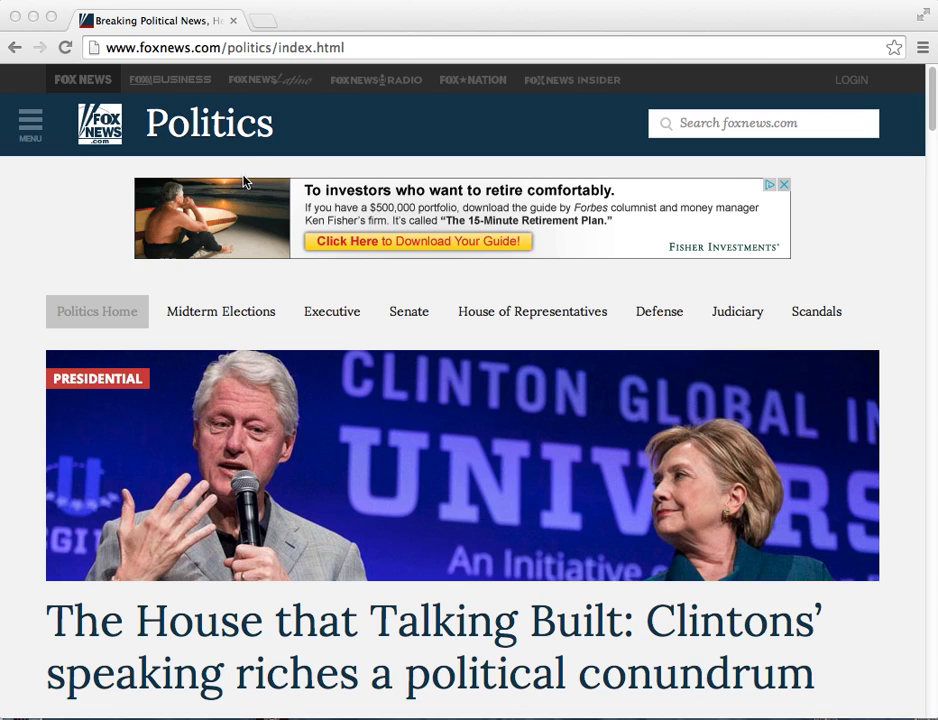
- Load mail.google.com in the browser's address bar
{"action": "left_click", "coordinate": [377, 46]}
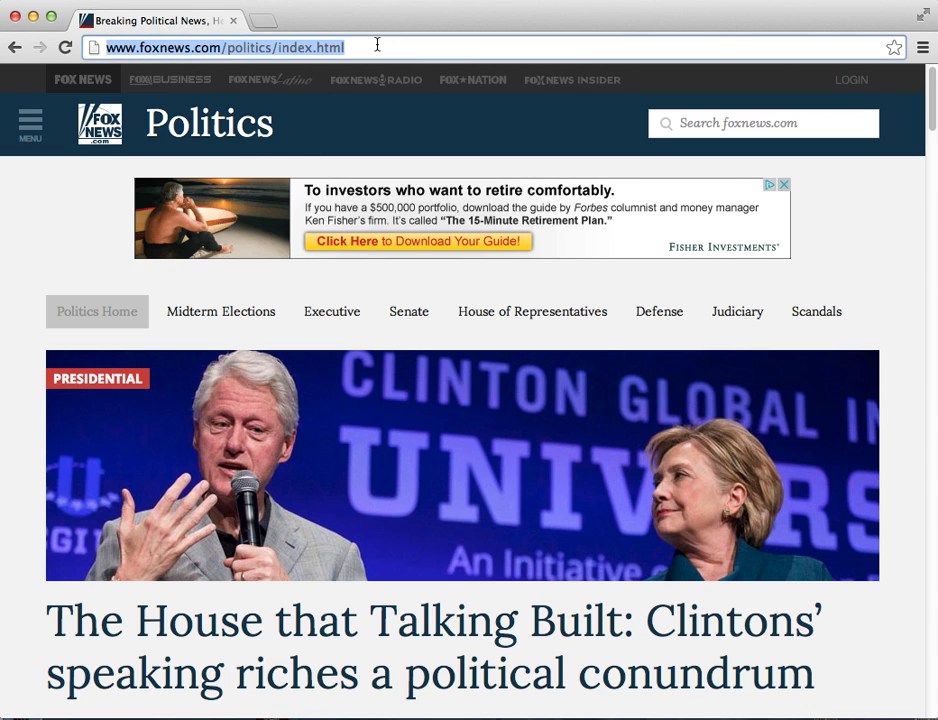
{"action": "type", "text": "mail"}
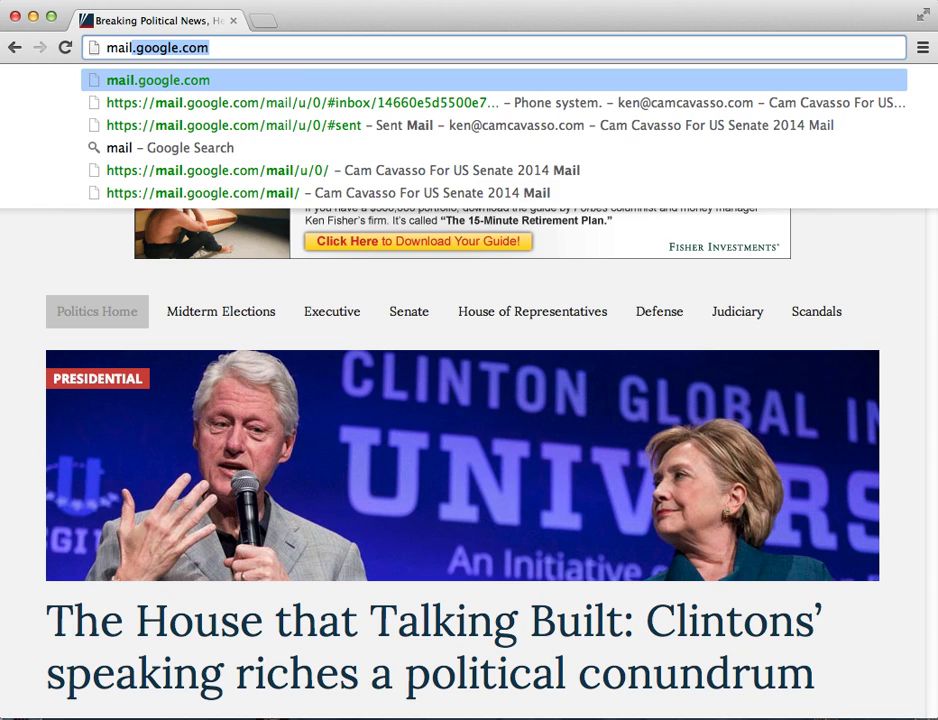
{"action": "type", "text": ".google."}
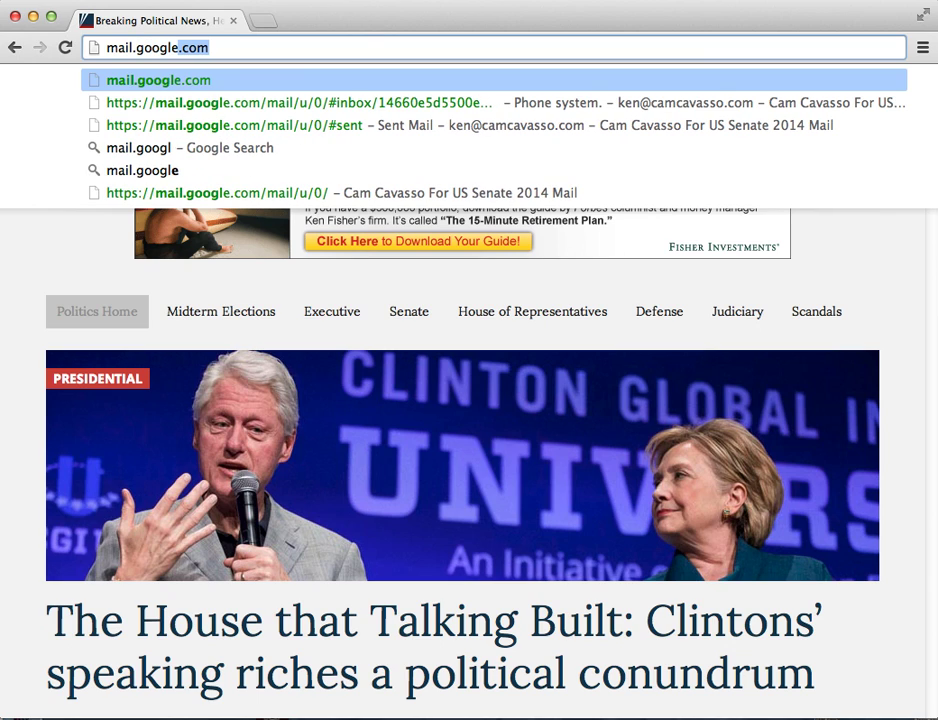
{"action": "type", "text": "com"}
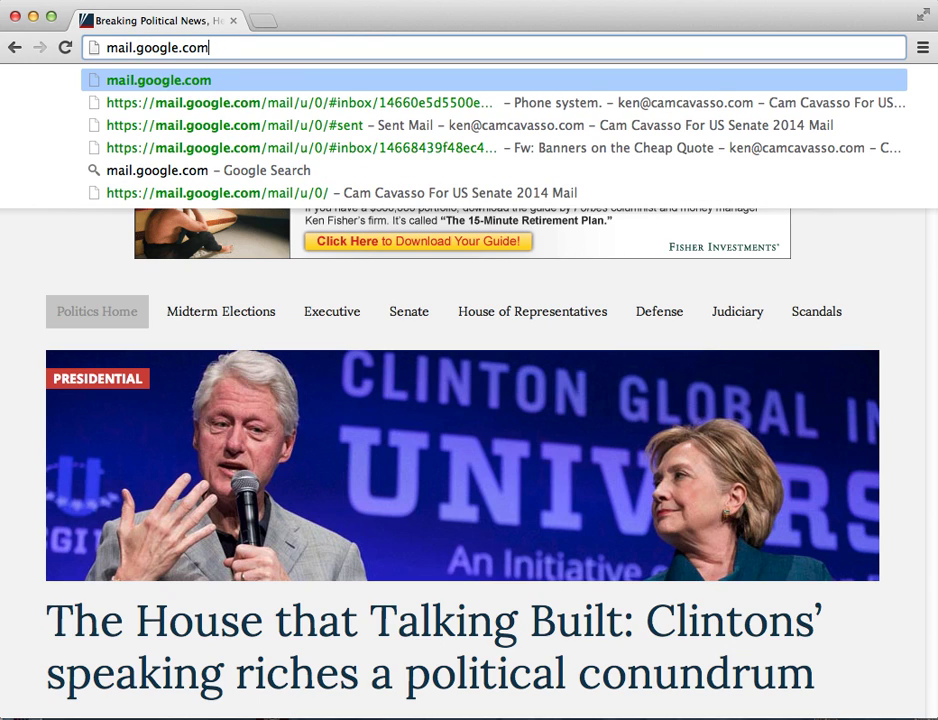
{"action": "key", "text": "Return"}
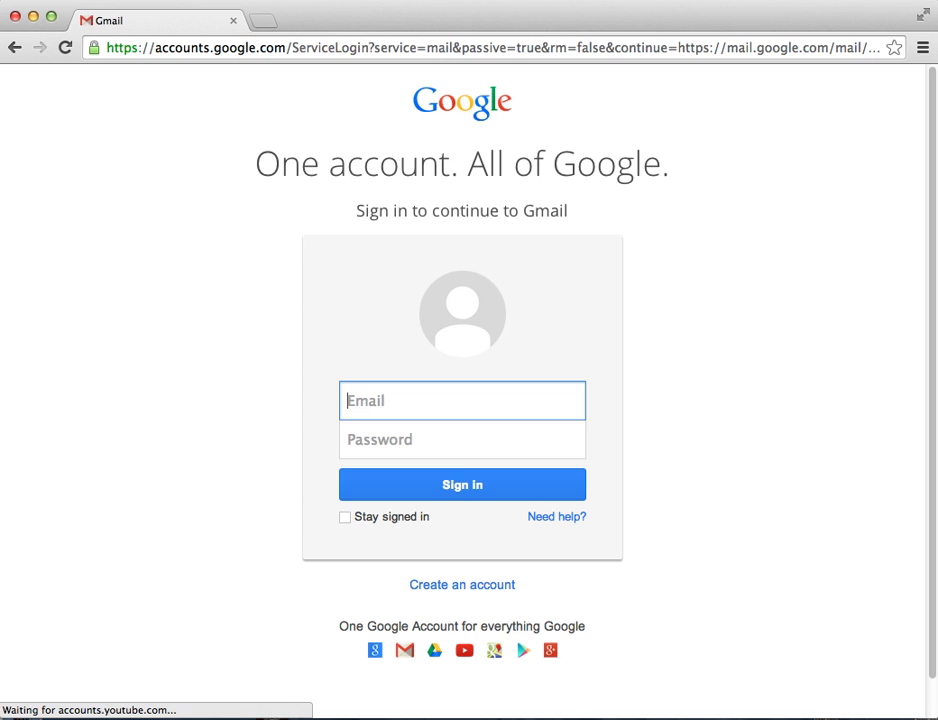
- Sign in with the saved account e-mail and password, re-entering the password after an error
{"action": "left_click", "coordinate": [412, 404]}
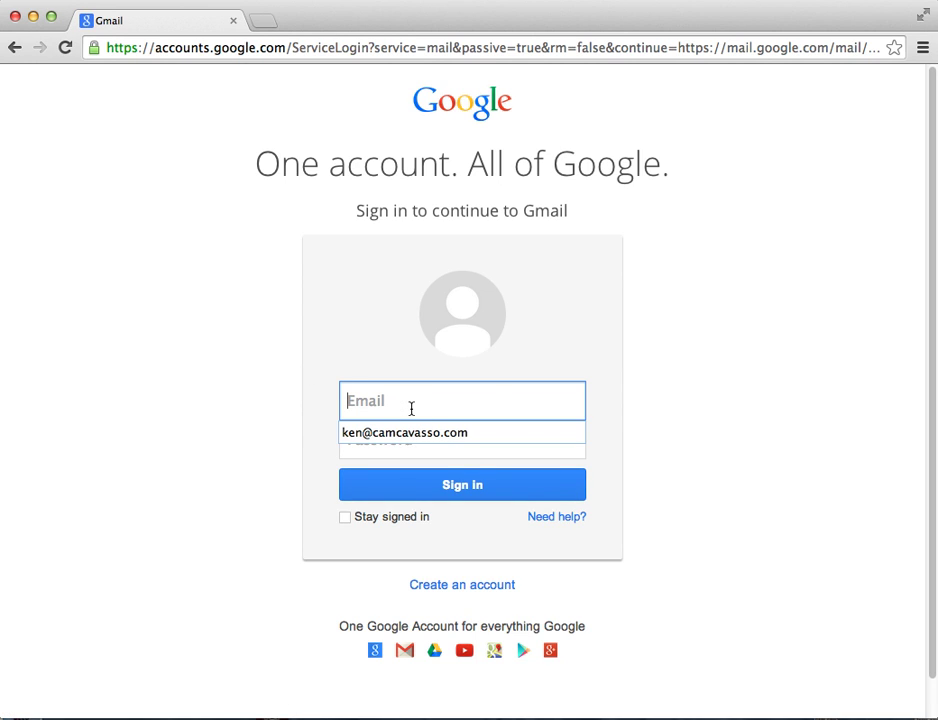
{"action": "left_click", "coordinate": [442, 432]}
{"action": "left_click", "coordinate": [400, 441]}
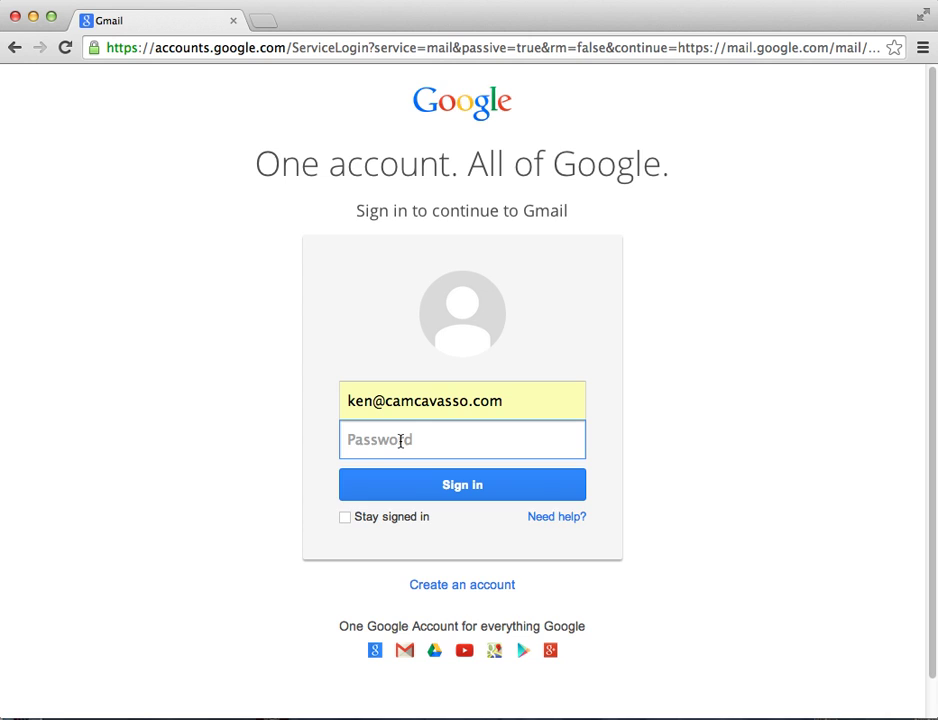
{"action": "type", "text": "•••••••••"}
{"action": "left_click", "coordinate": [430, 489]}
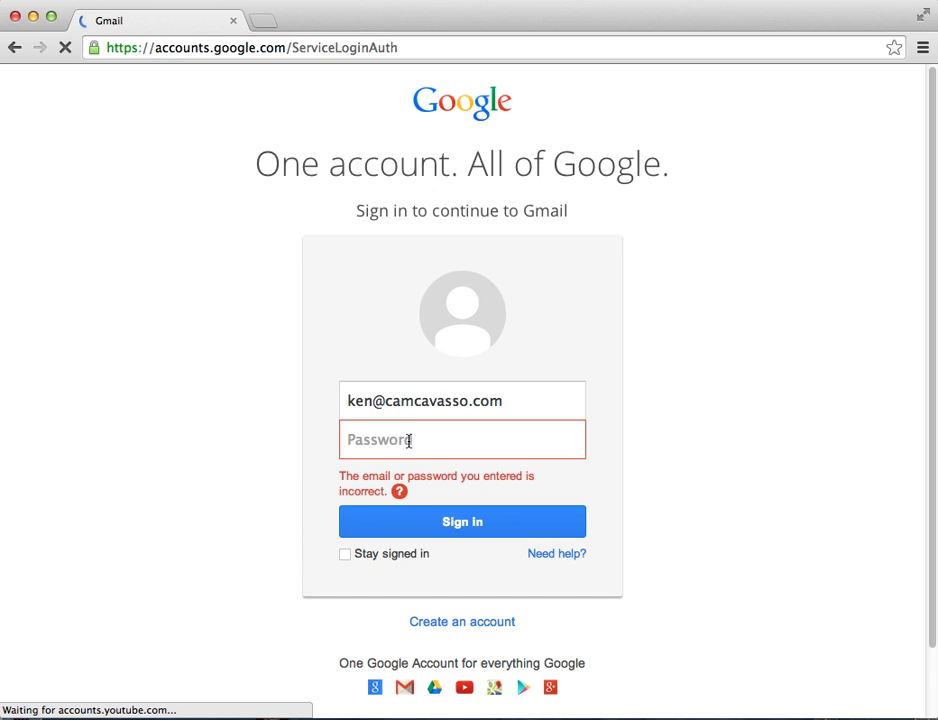
{"action": "left_click", "coordinate": [409, 440]}
{"action": "type", "text": "•••••"}
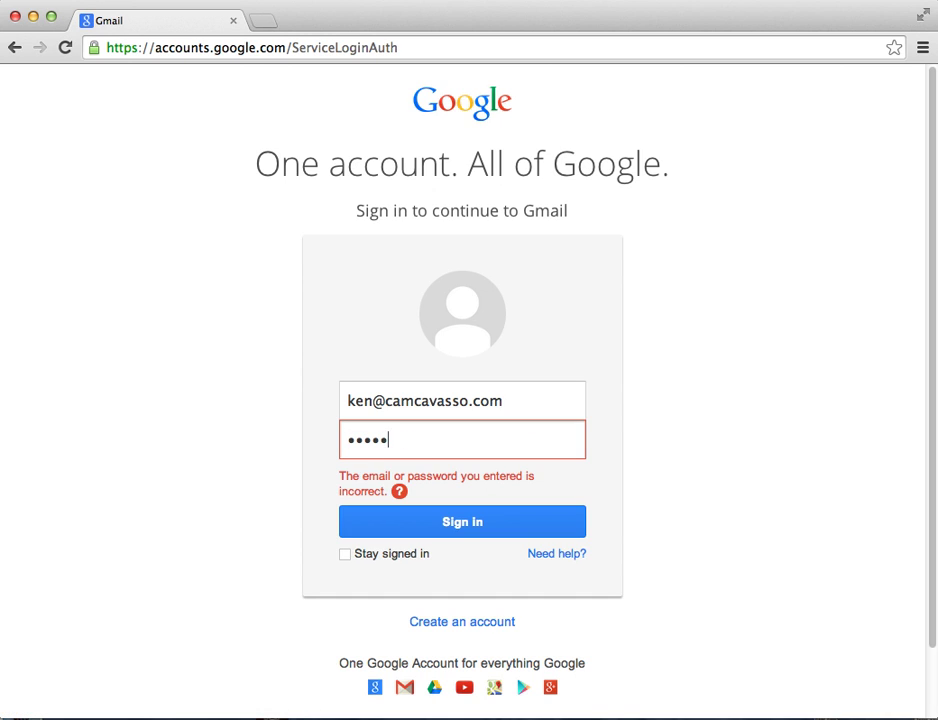
{"action": "type", "text": "••••"}
{"action": "key", "text": "Return"}
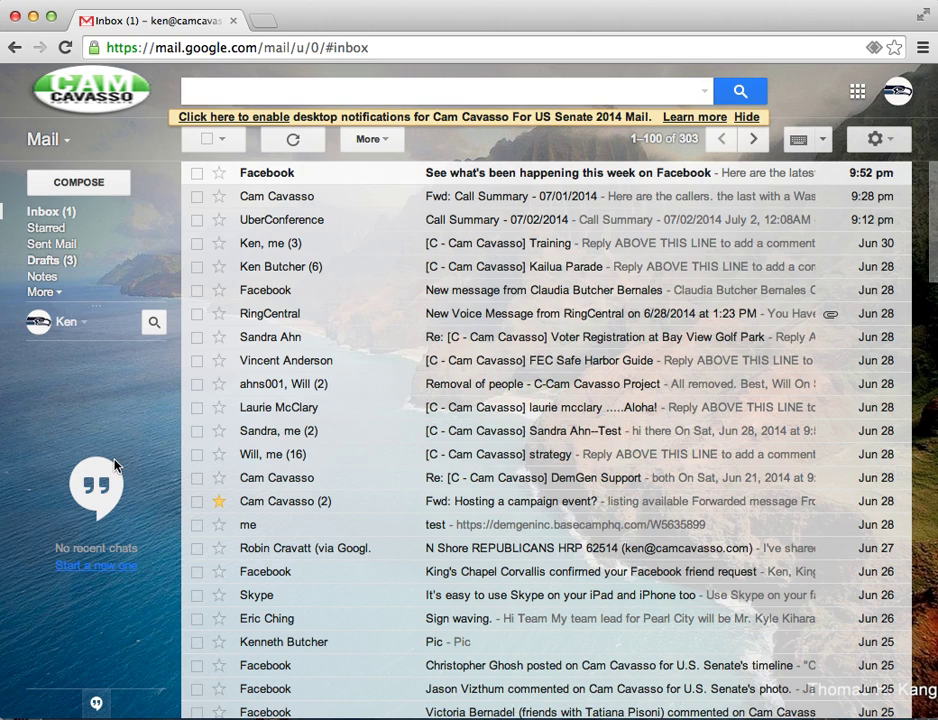
- Launch UberConference in a new tab from the More section of Gmail's Google apps list
{"action": "left_click", "coordinate": [858, 95]}
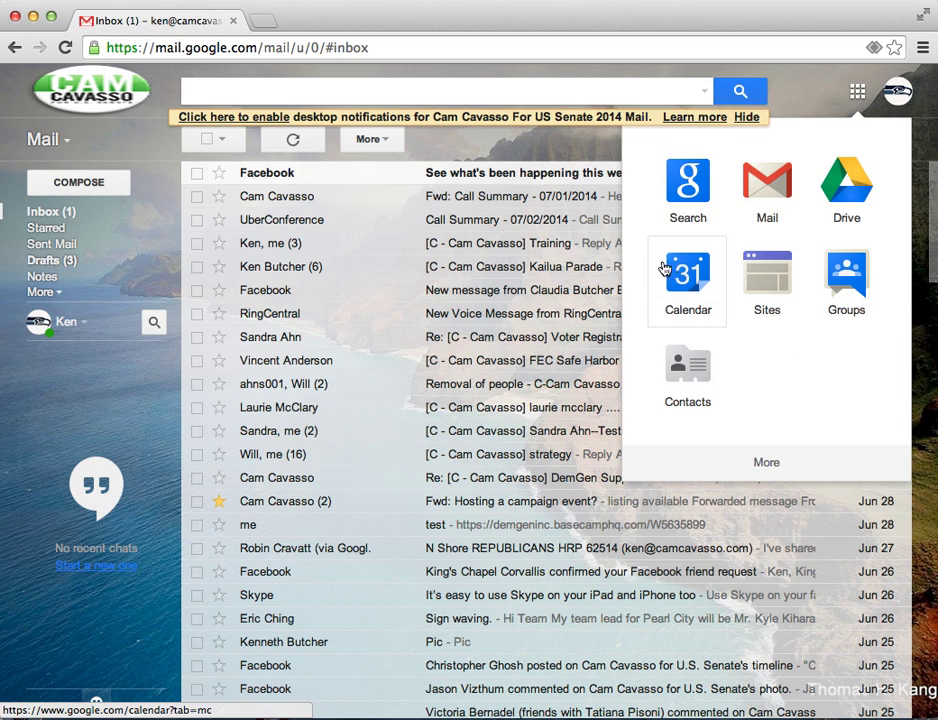
{"action": "left_click", "coordinate": [766, 465]}
{"action": "scroll", "coordinate": [769, 472], "scroll_direction": "down", "scroll_amount": 1}
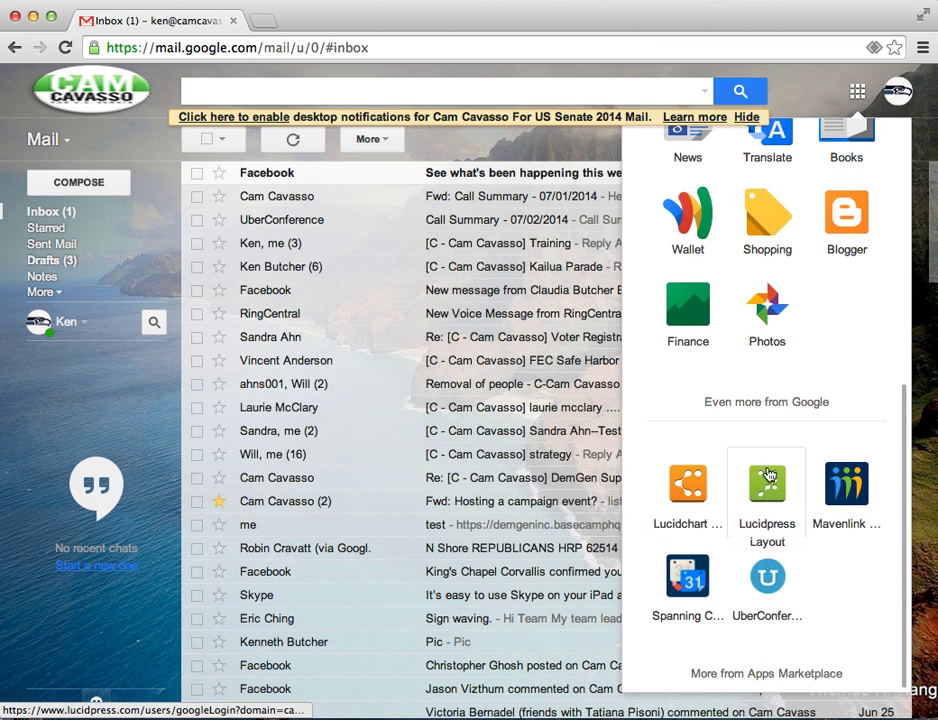
{"action": "left_click", "coordinate": [767, 580]}
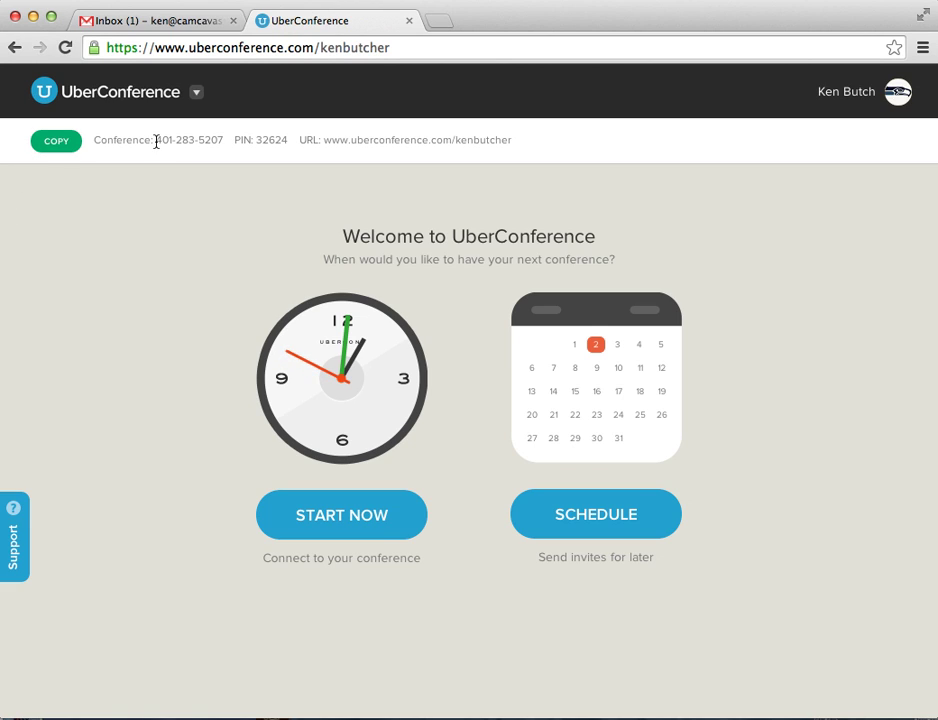
- Copy the info bar's dial-in number, PIN and conference URL with the green COPY button
{"action": "left_click_drag", "start_coordinate": [150, 139], "coordinate": [230, 138]}
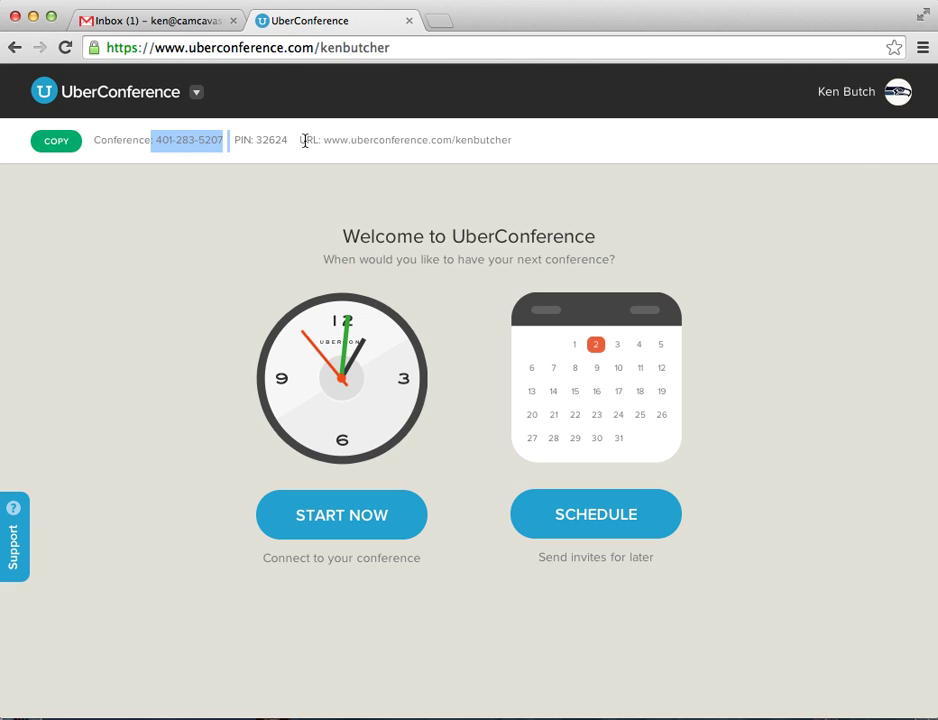
{"action": "left_click_drag", "start_coordinate": [289, 141], "coordinate": [248, 141]}
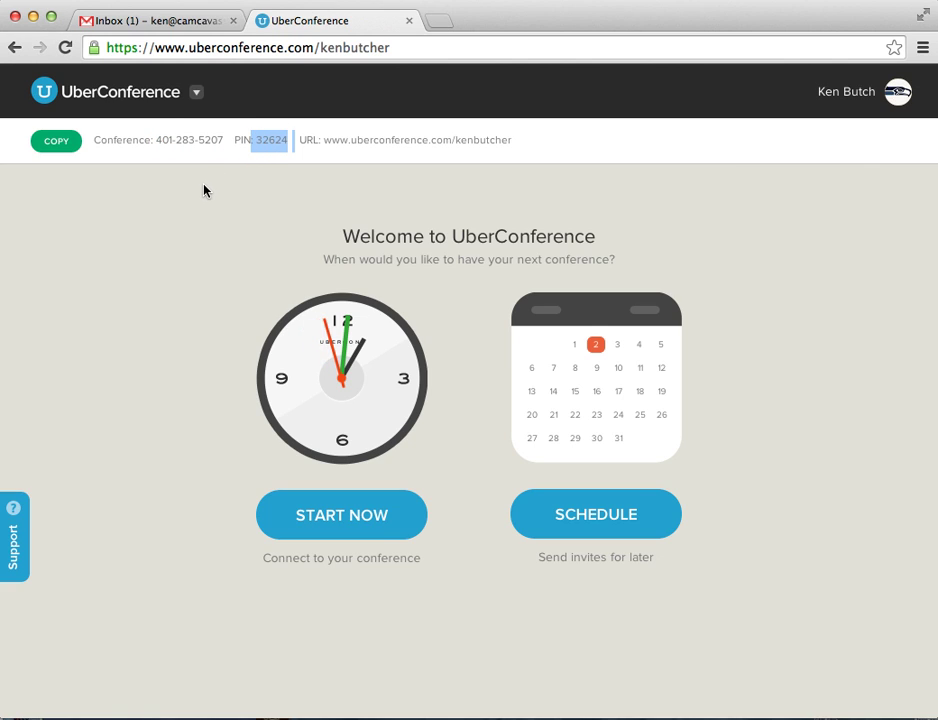
{"action": "left_click_drag", "start_coordinate": [524, 142], "coordinate": [322, 141]}
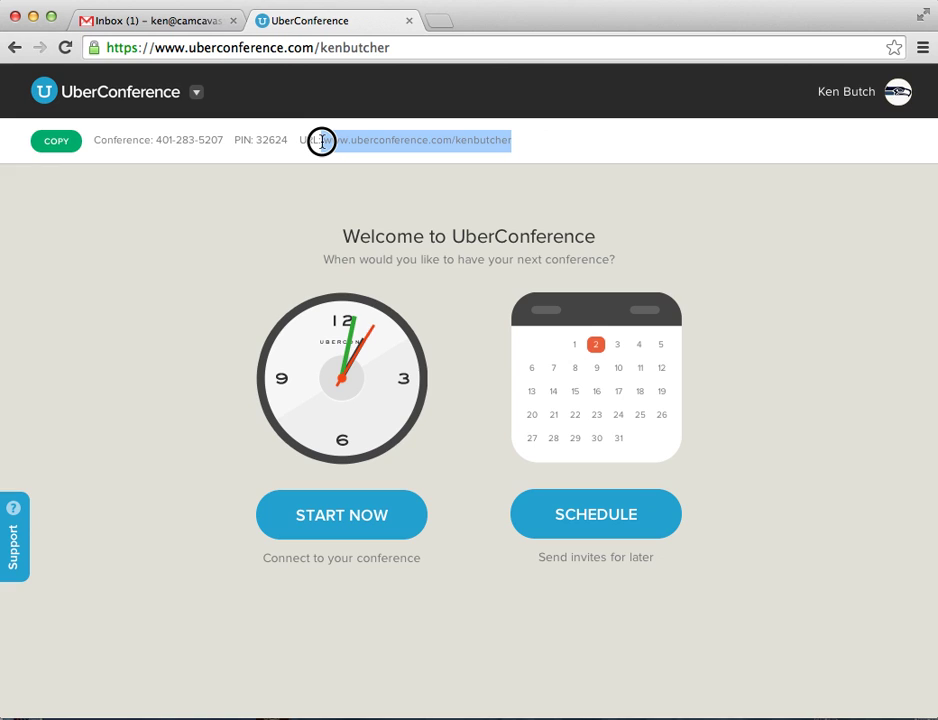
{"action": "left_click", "coordinate": [545, 141]}
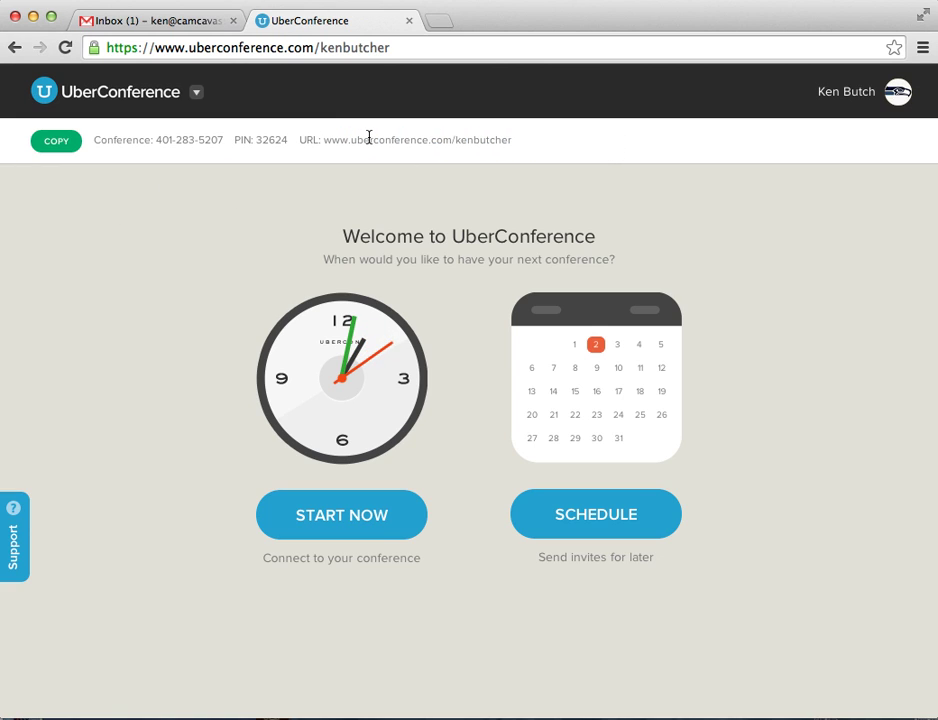
{"action": "left_click", "coordinate": [54, 146]}
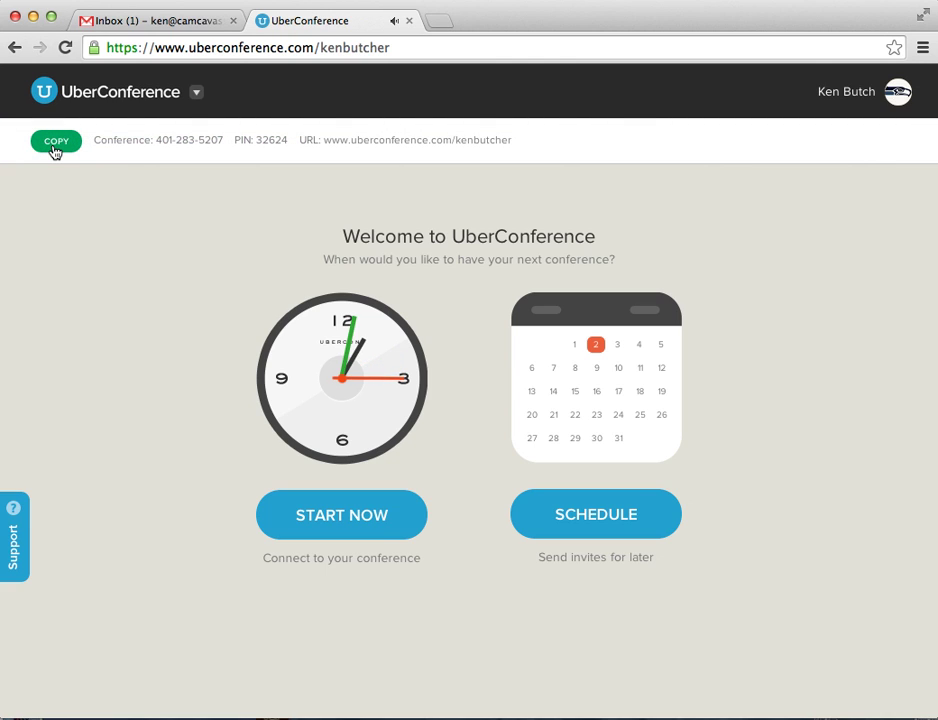
- Compose a new Gmail message to the suggested colleague with the subject 'call'
{"action": "left_click", "coordinate": [192, 23]}
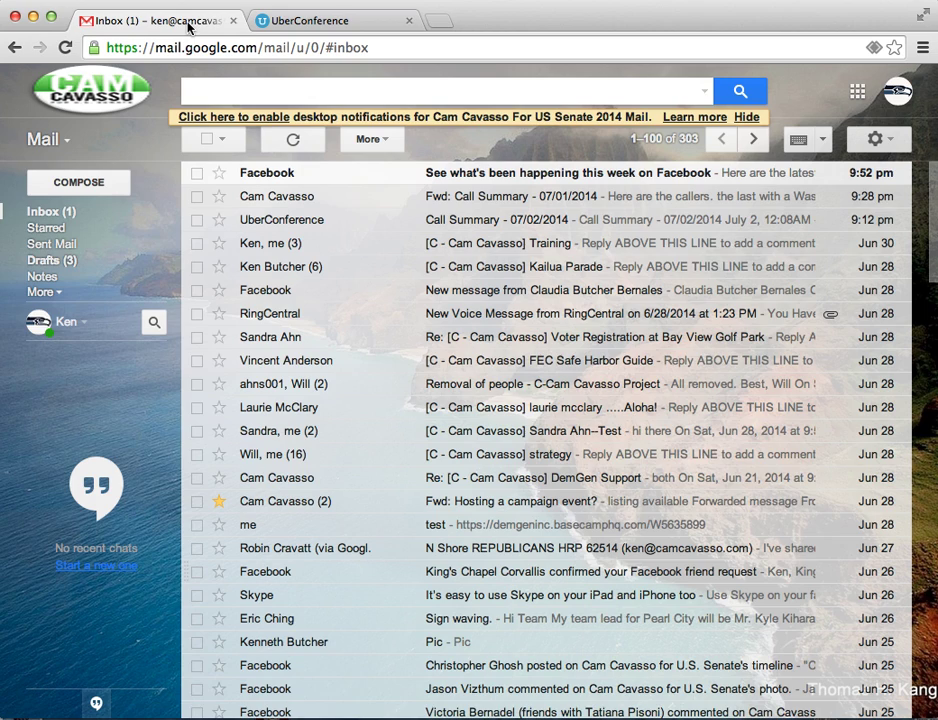
{"action": "left_click", "coordinate": [79, 186]}
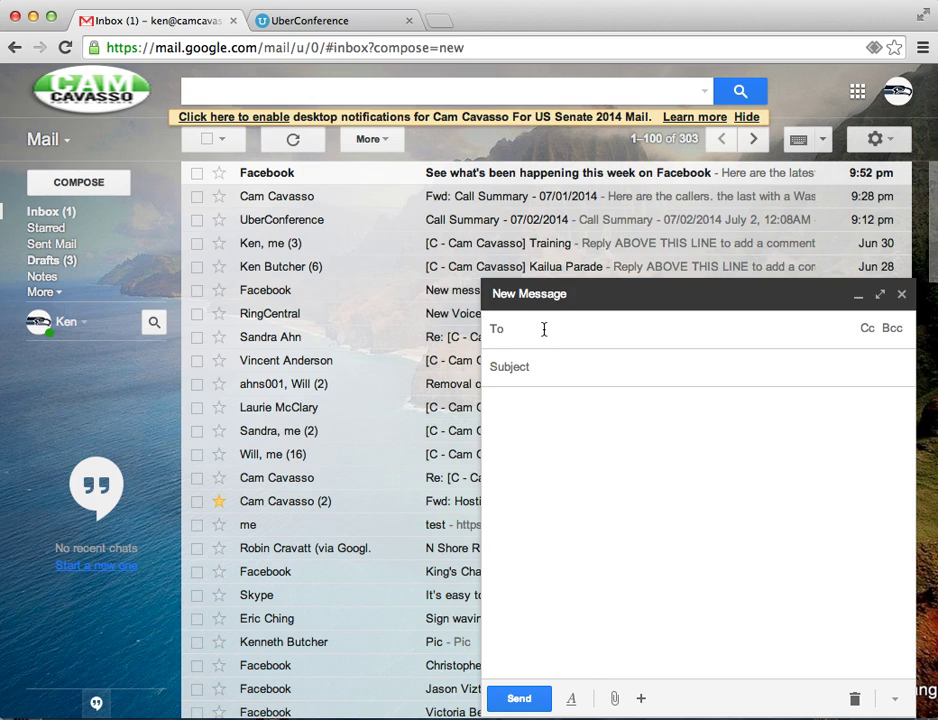
{"action": "type", "text": "tim"}
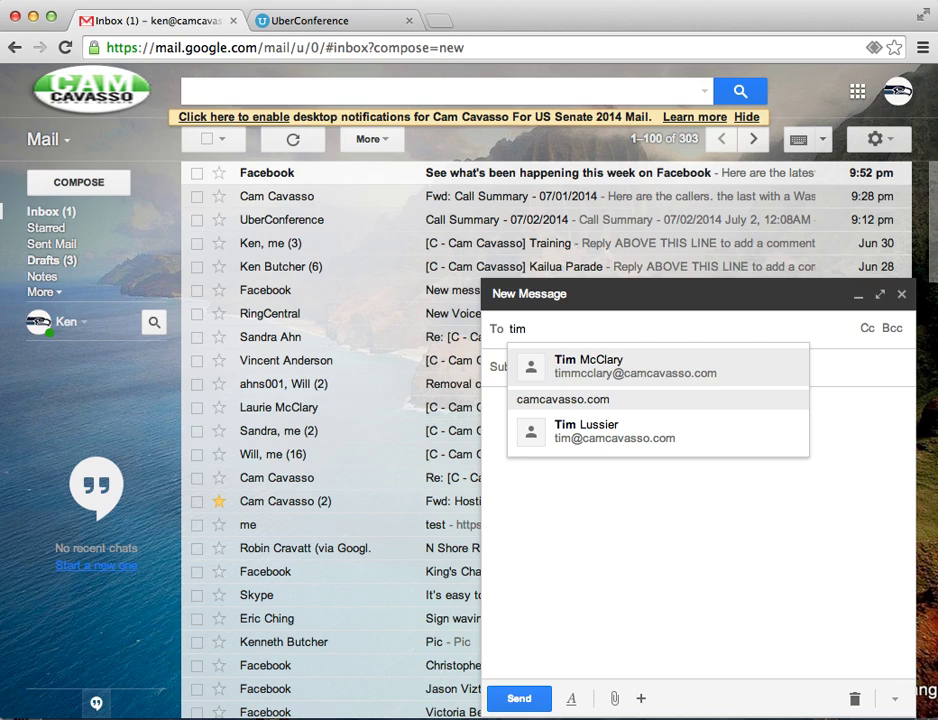
{"action": "left_click", "coordinate": [582, 368]}
{"action": "left_click", "coordinate": [576, 368]}
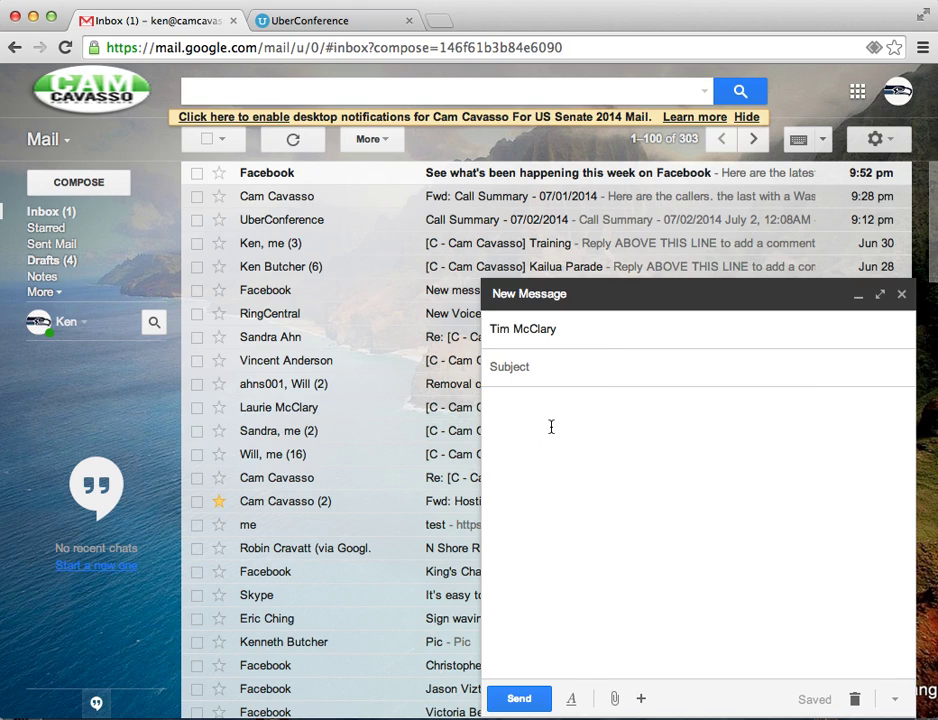
{"action": "type", "text": "call"}
- Paste the copied conference link, dial-in number and PIN into the message body, then review the recipients
{"action": "left_click", "coordinate": [555, 429]}
{"action": "right_click", "coordinate": [556, 412]}
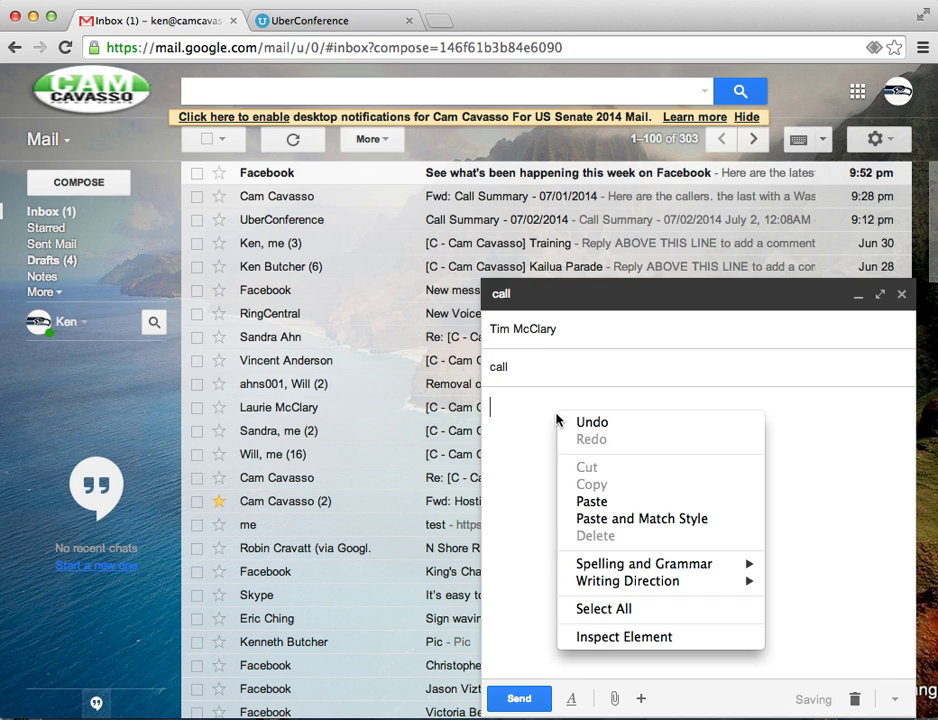
{"action": "left_click", "coordinate": [591, 501]}
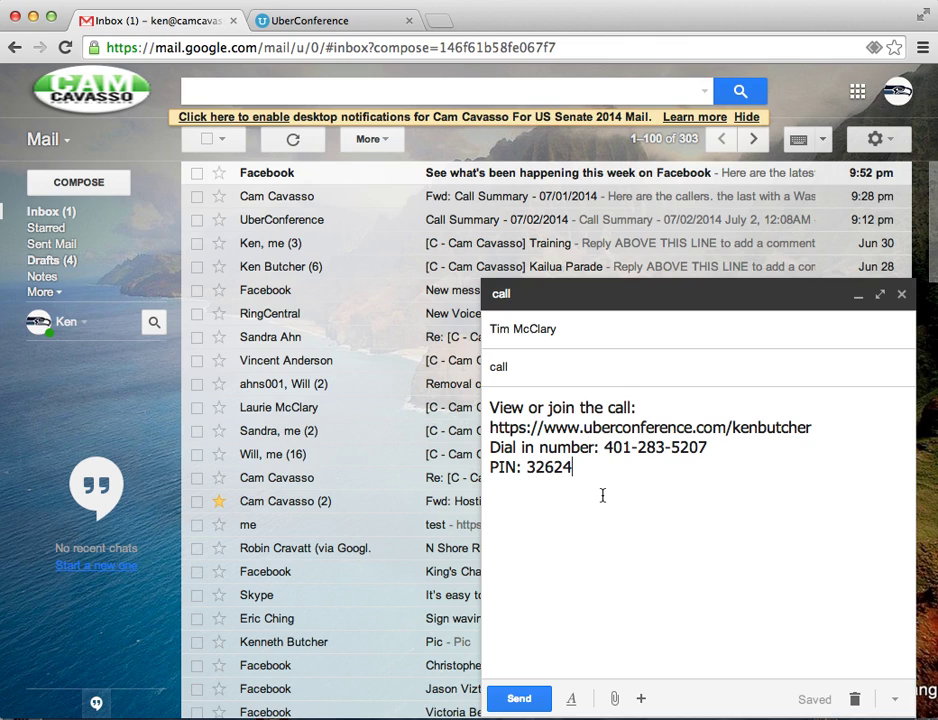
{"action": "left_click", "coordinate": [607, 329]}
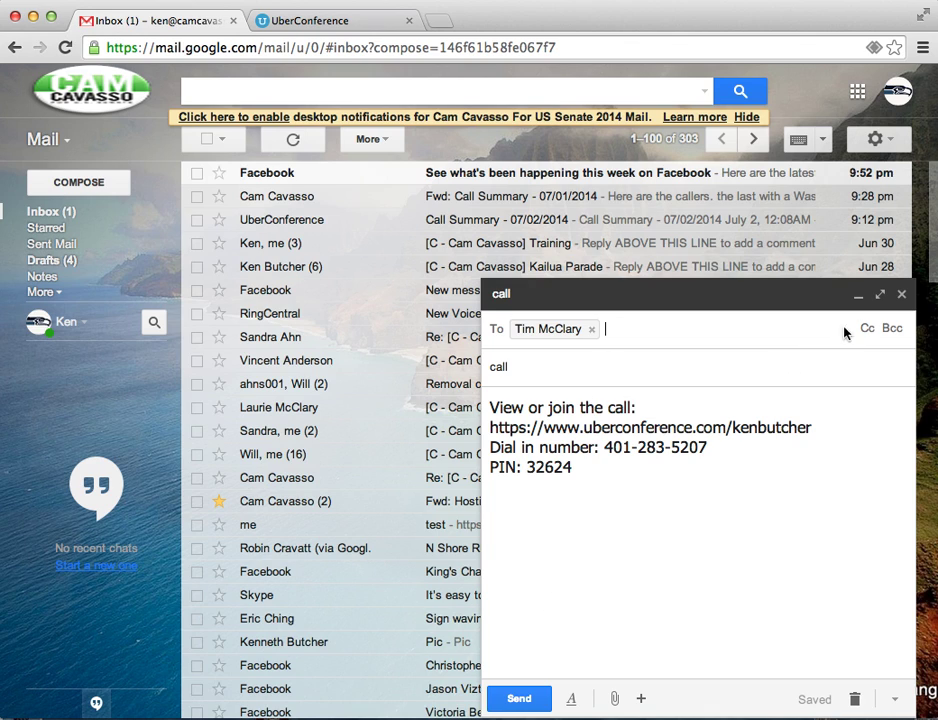
- Start an instant conference with START NOW and connect using the computer's audio
{"action": "left_click", "coordinate": [901, 296]}
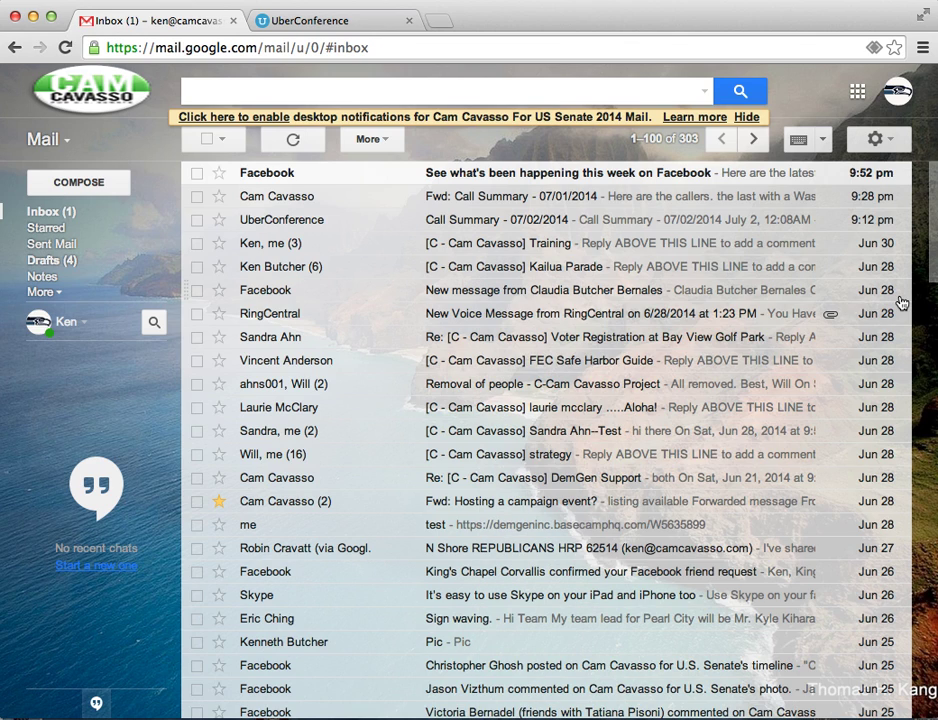
{"action": "left_click", "coordinate": [348, 24]}
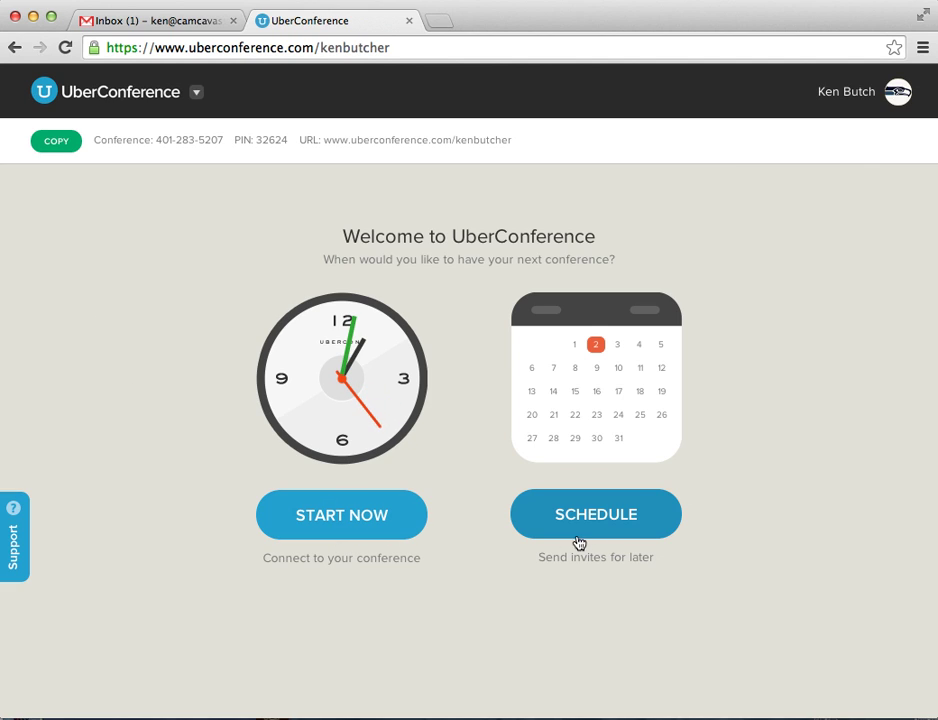
{"action": "left_click", "coordinate": [342, 520]}
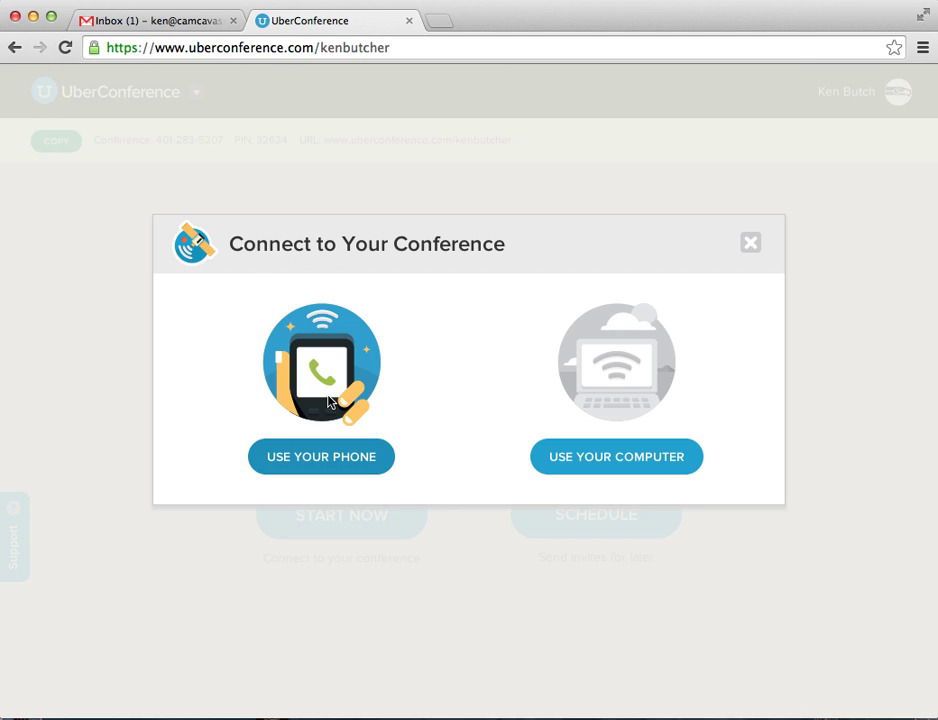
{"action": "left_click", "coordinate": [622, 383]}
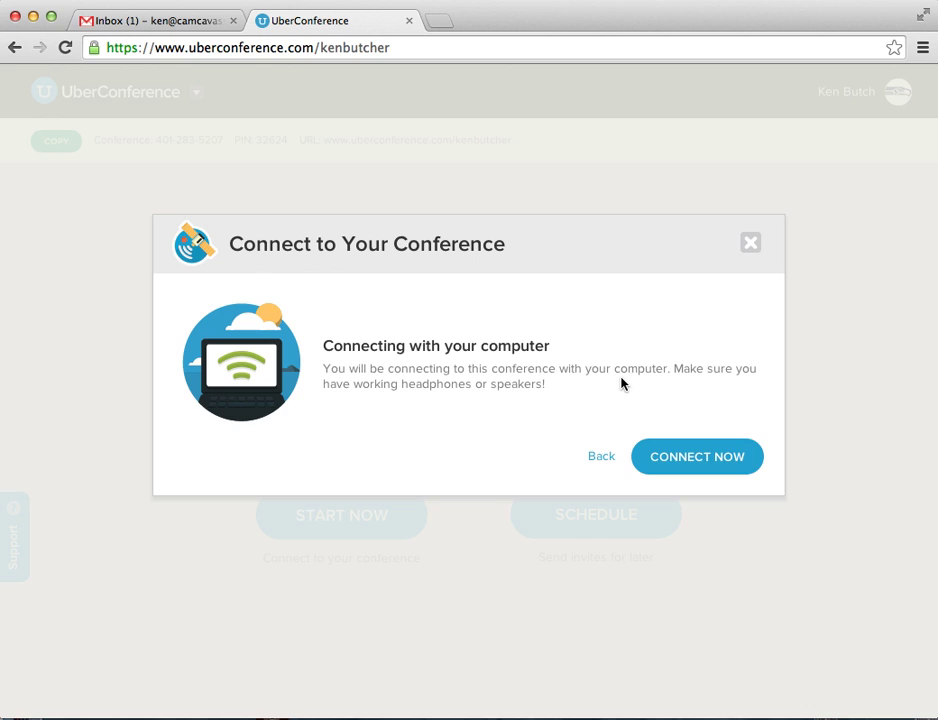
{"action": "left_click", "coordinate": [670, 455]}
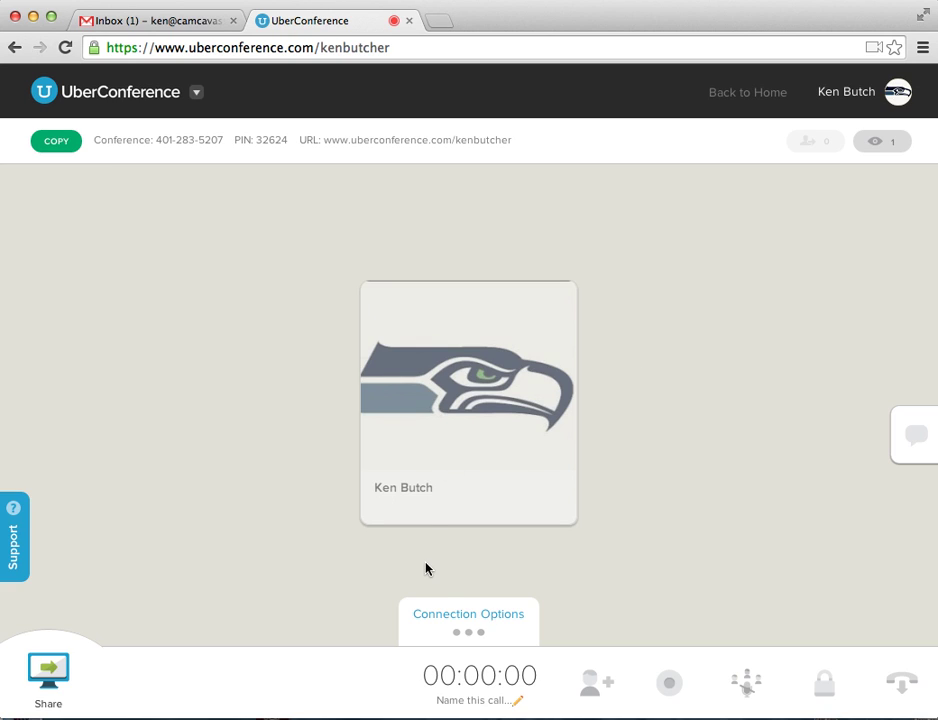
{"action": "left_click", "coordinate": [515, 458]}
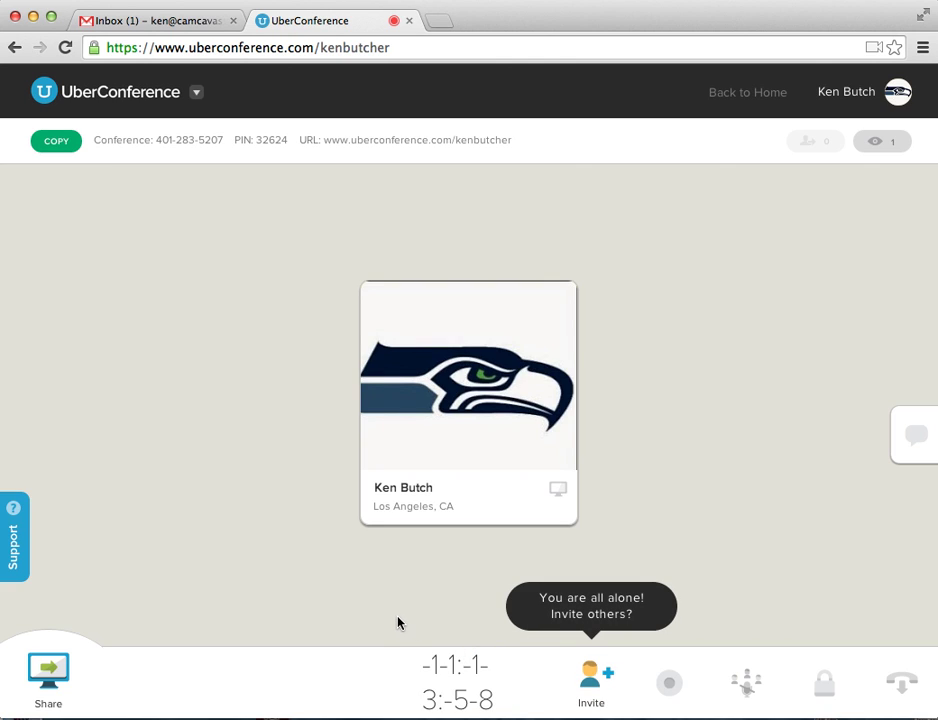
{"action": "mouse_move", "coordinate": [464, 390]}
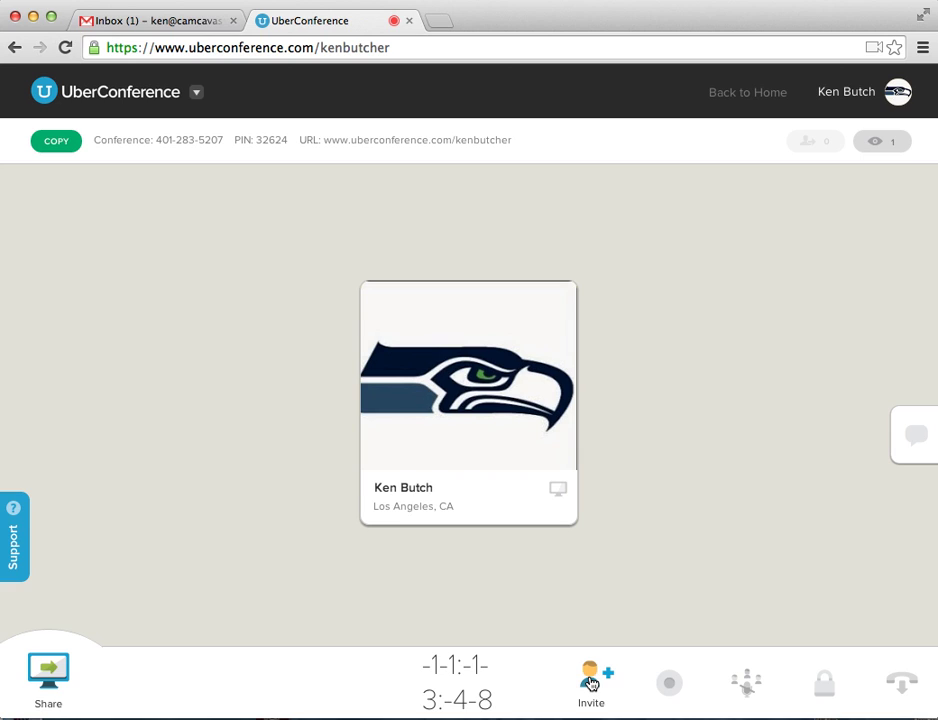
{"action": "left_click", "coordinate": [590, 683]}
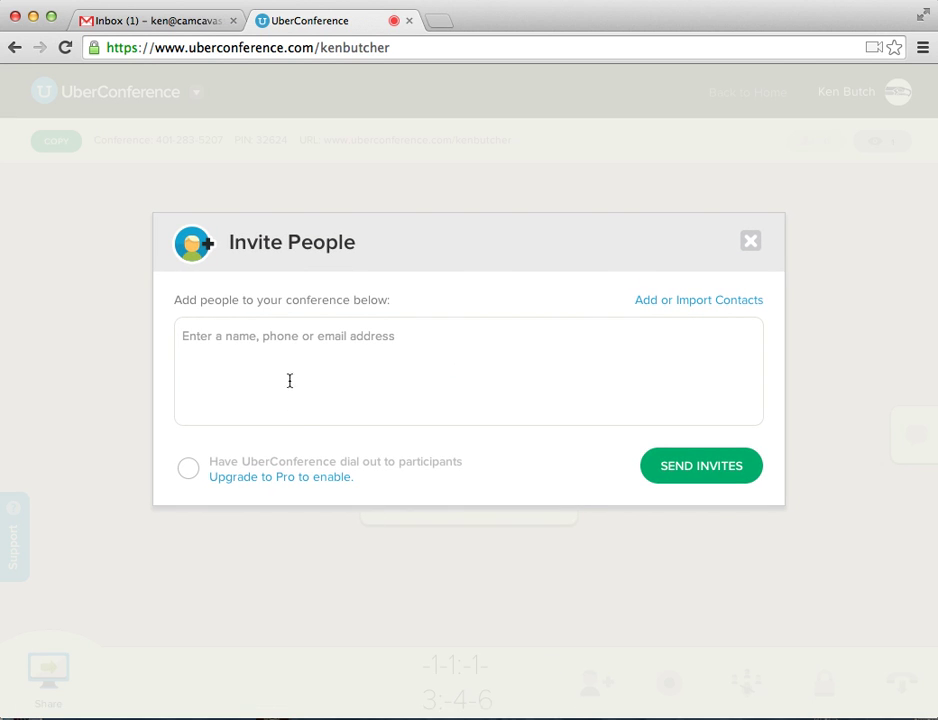
{"action": "left_click", "coordinate": [748, 244]}
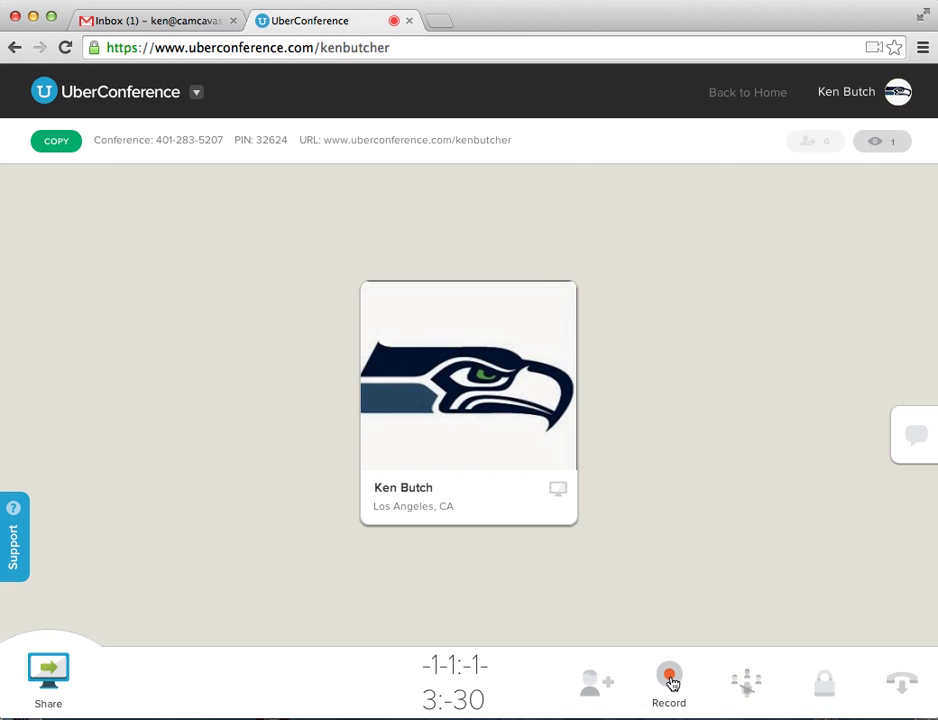
- Record the running conference and mute the host's microphone on its participant tile
{"action": "left_click", "coordinate": [671, 683]}
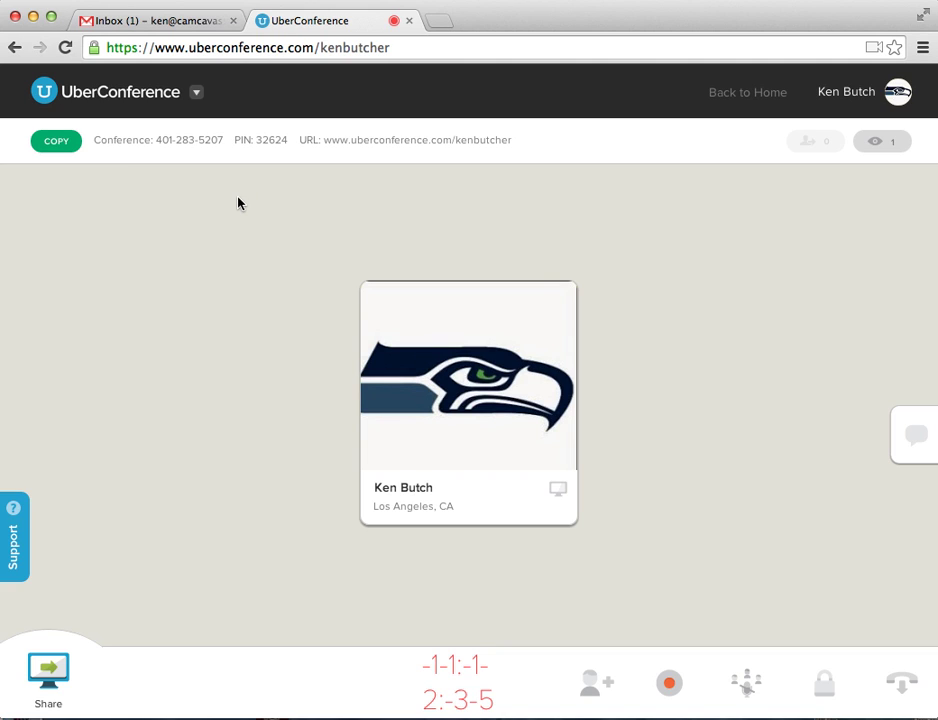
{"action": "mouse_move", "coordinate": [490, 348]}
{"action": "mouse_move", "coordinate": [510, 367]}
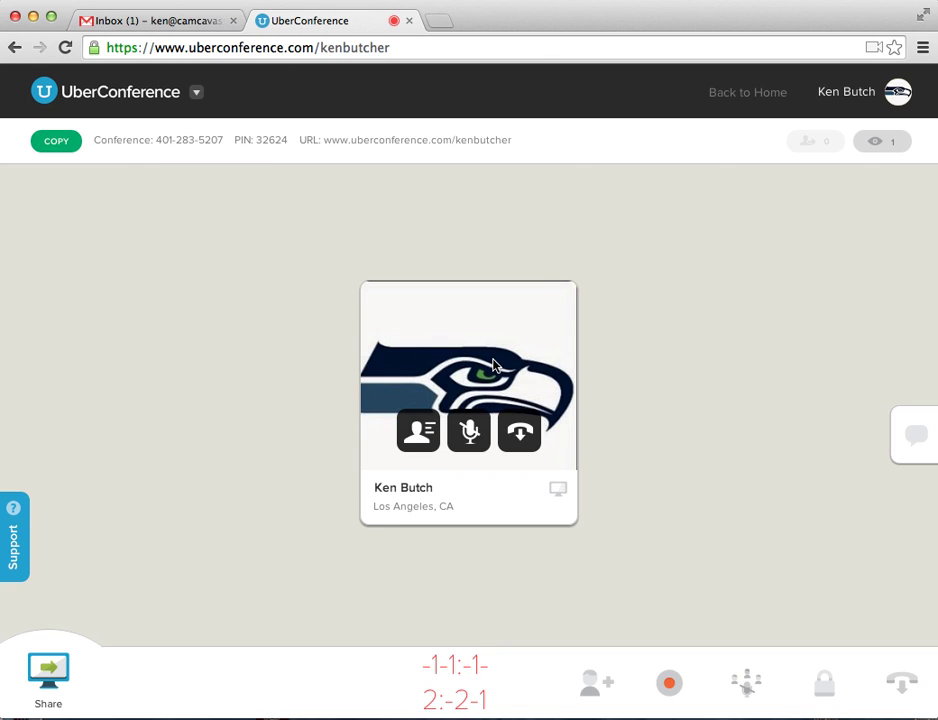
{"action": "left_click", "coordinate": [460, 446]}
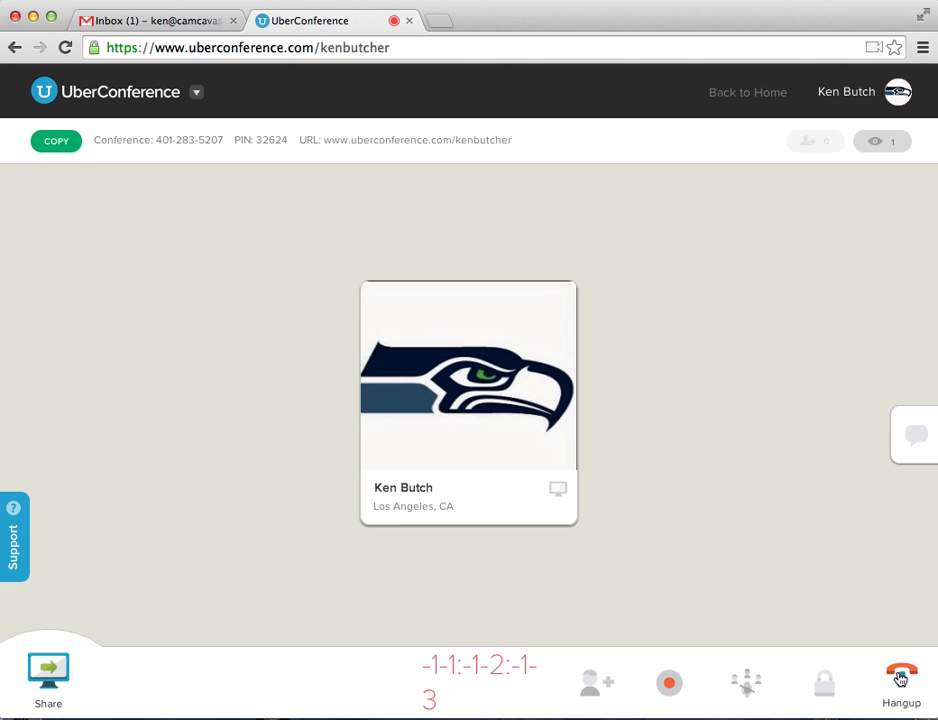
{"action": "mouse_move", "coordinate": [410, 404]}
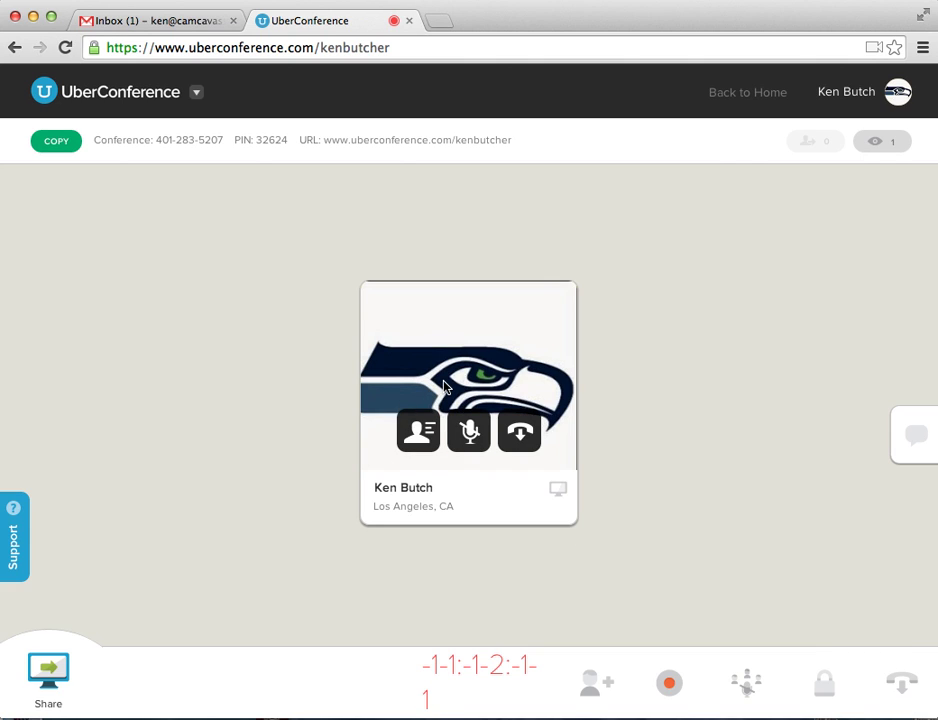
- Hang up with END CONFERENCE for everyone, then close the Conference Summary
{"action": "left_click", "coordinate": [905, 688]}
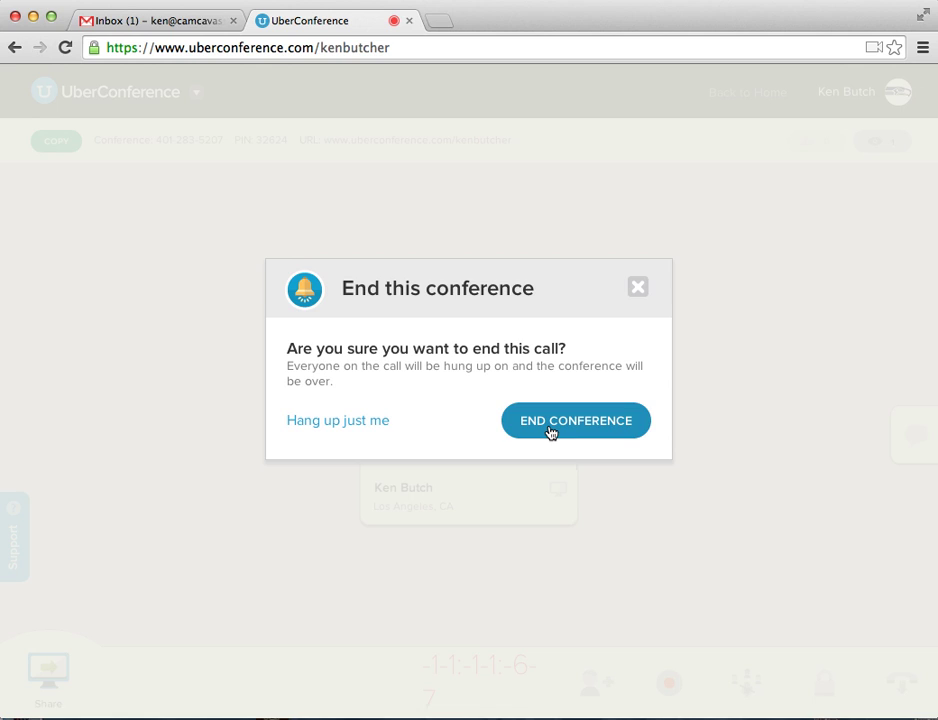
{"action": "left_click", "coordinate": [377, 427]}
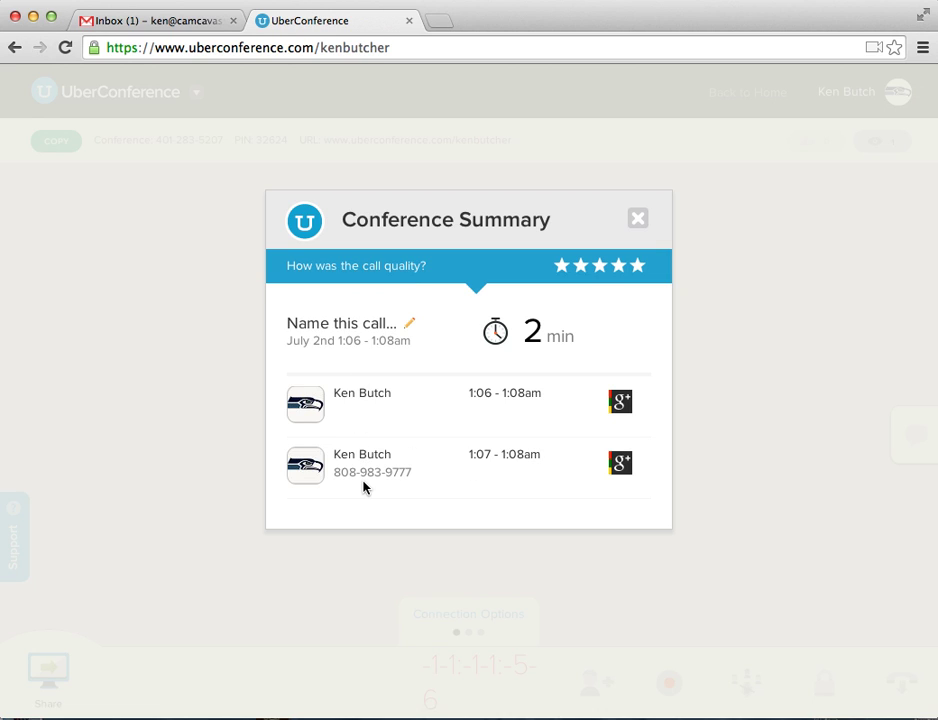
{"action": "left_click", "coordinate": [638, 219]}
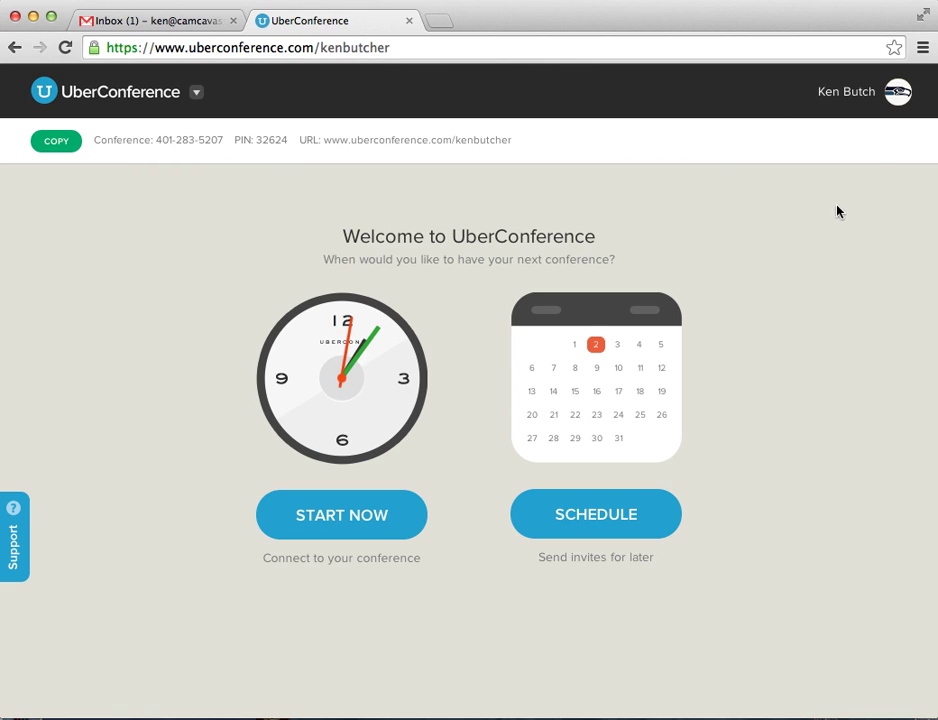
- Choose Settings from the avatar menu at the top right
{"action": "left_click", "coordinate": [898, 92]}
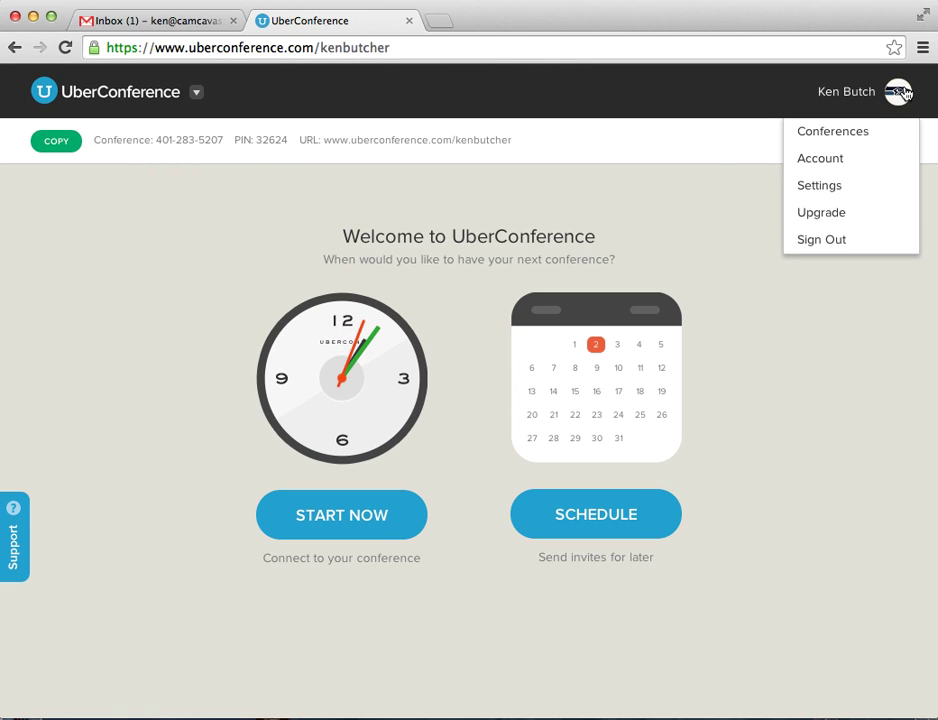
{"action": "left_click", "coordinate": [838, 187]}
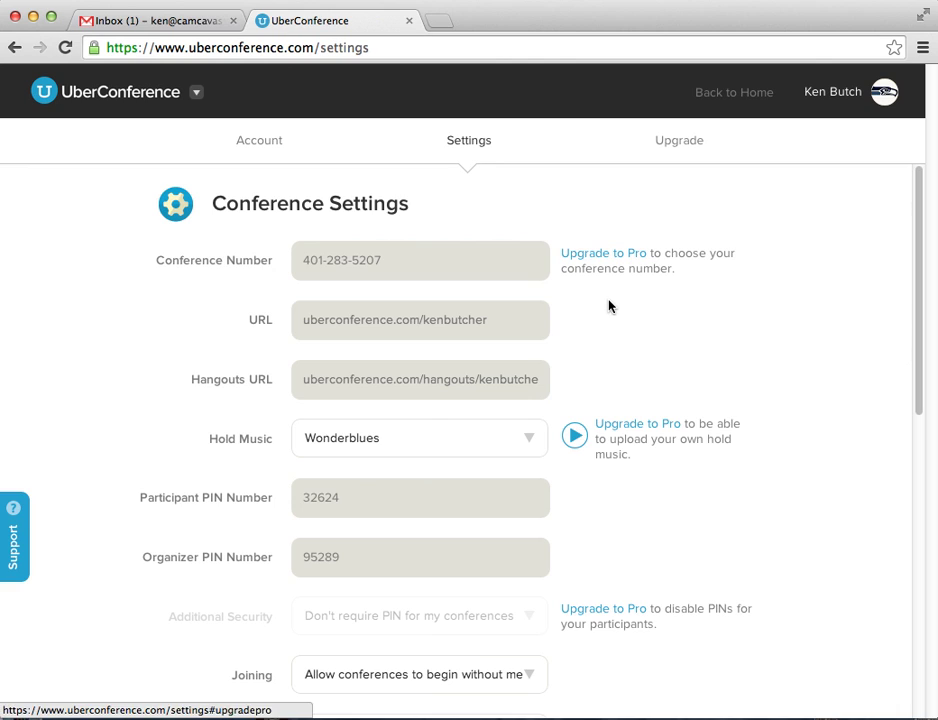
- Pick Rick Astley in the Hold Music dropdown in place of Wonderblues
{"action": "scroll", "coordinate": [607, 313], "scroll_direction": "down", "scroll_amount": 1}
{"action": "scroll", "coordinate": [607, 313], "scroll_direction": "down", "scroll_amount": 1}
{"action": "mouse_move", "coordinate": [367, 300]}
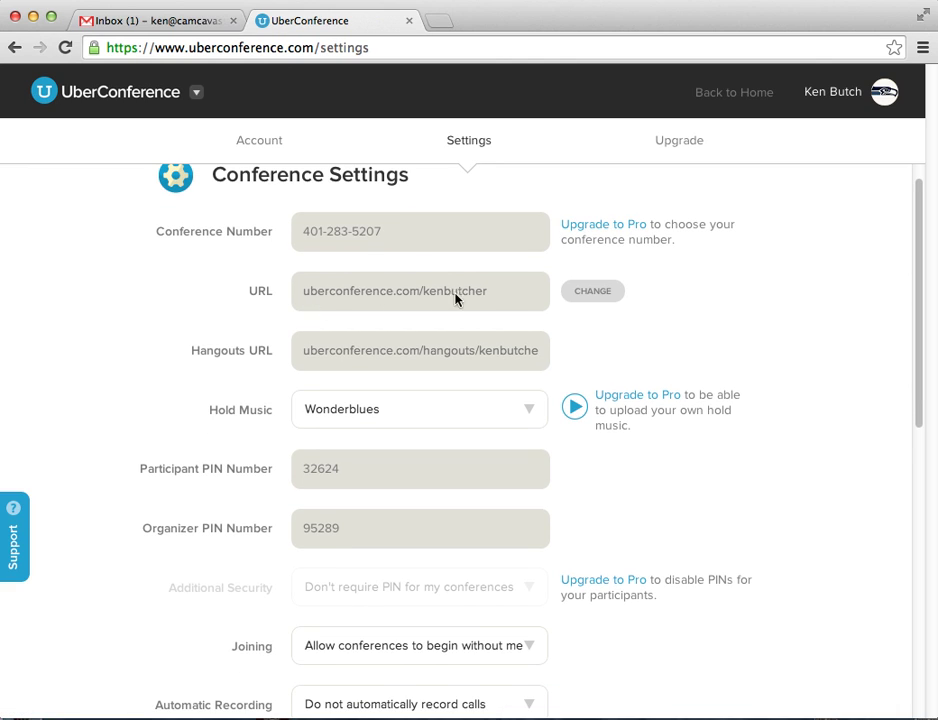
{"action": "scroll", "coordinate": [232, 310], "scroll_direction": "down", "scroll_amount": 3}
{"action": "mouse_move", "coordinate": [239, 314]}
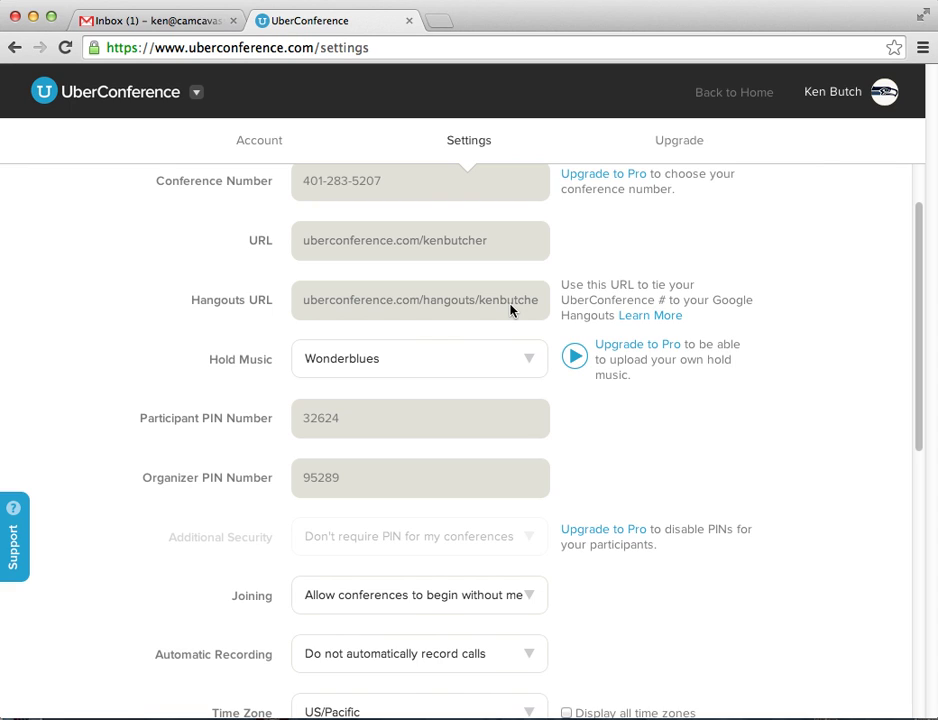
{"action": "scroll", "coordinate": [195, 324], "scroll_direction": "down", "scroll_amount": 3}
{"action": "left_click", "coordinate": [529, 256]}
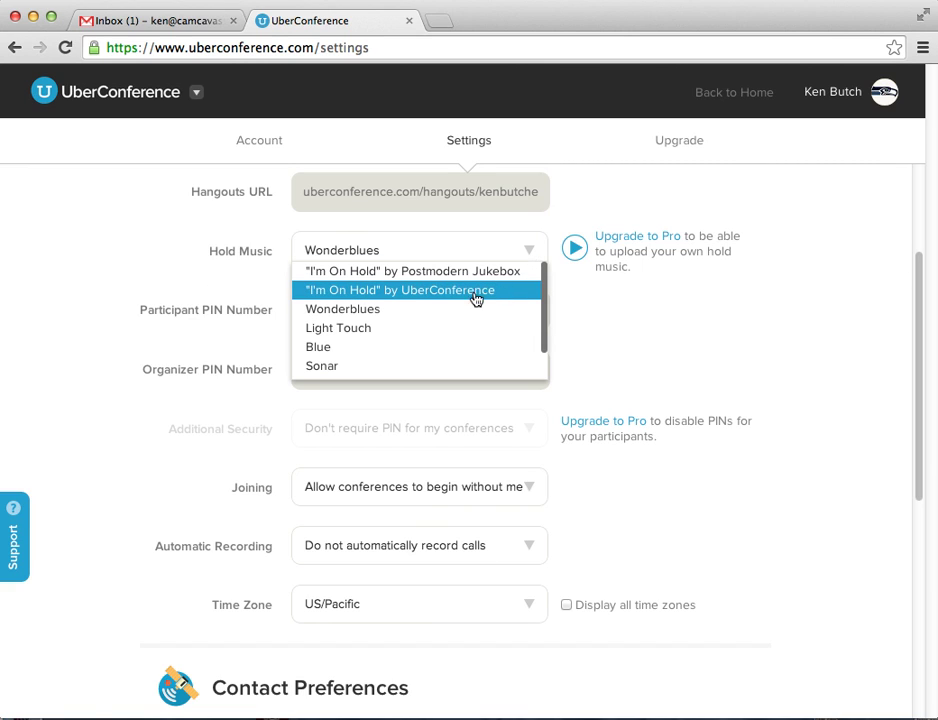
{"action": "scroll", "coordinate": [403, 362], "scroll_direction": "down", "scroll_amount": 3}
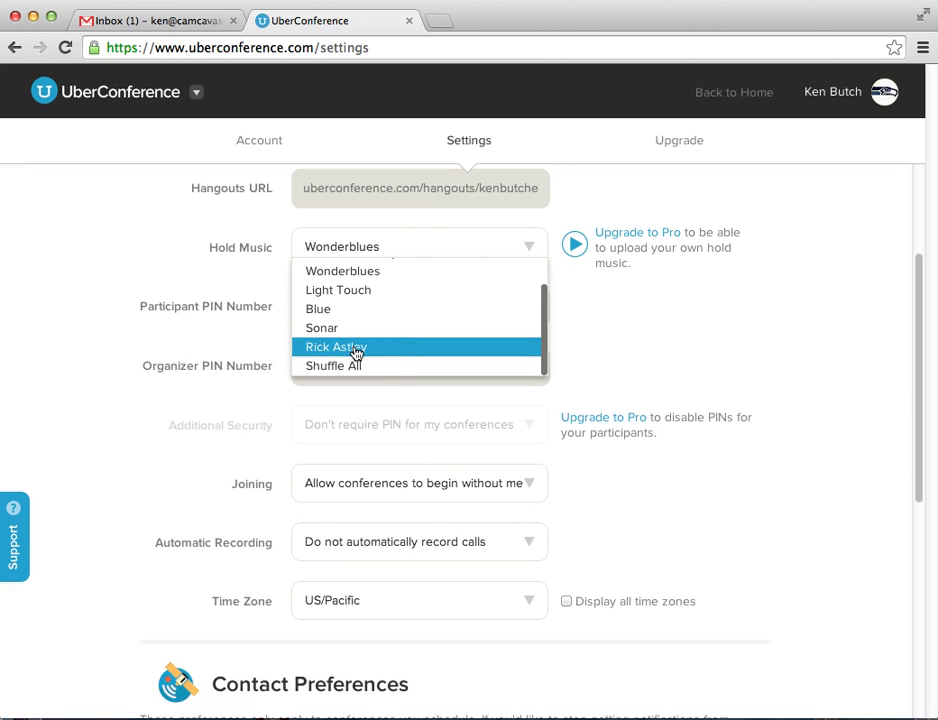
{"action": "left_click", "coordinate": [355, 350]}
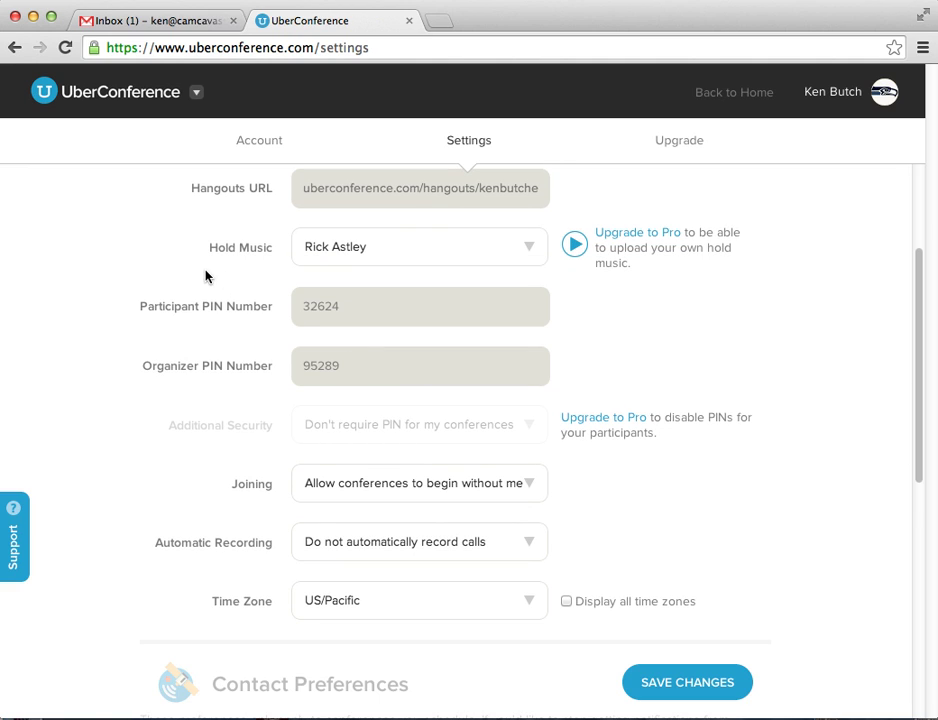
{"action": "mouse_move", "coordinate": [362, 324]}
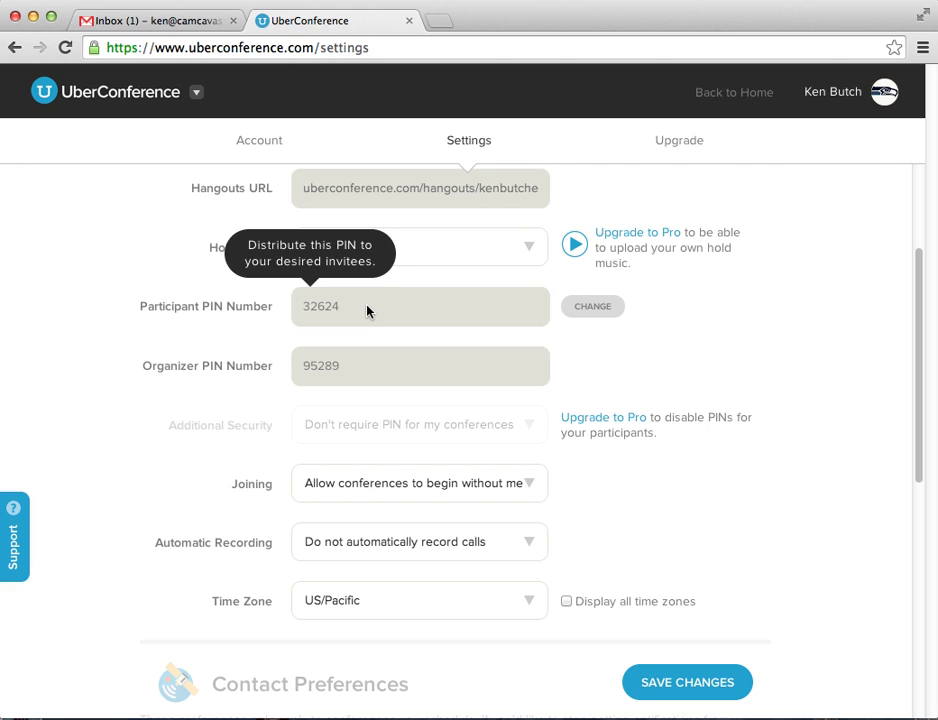
{"action": "left_click", "coordinate": [585, 314]}
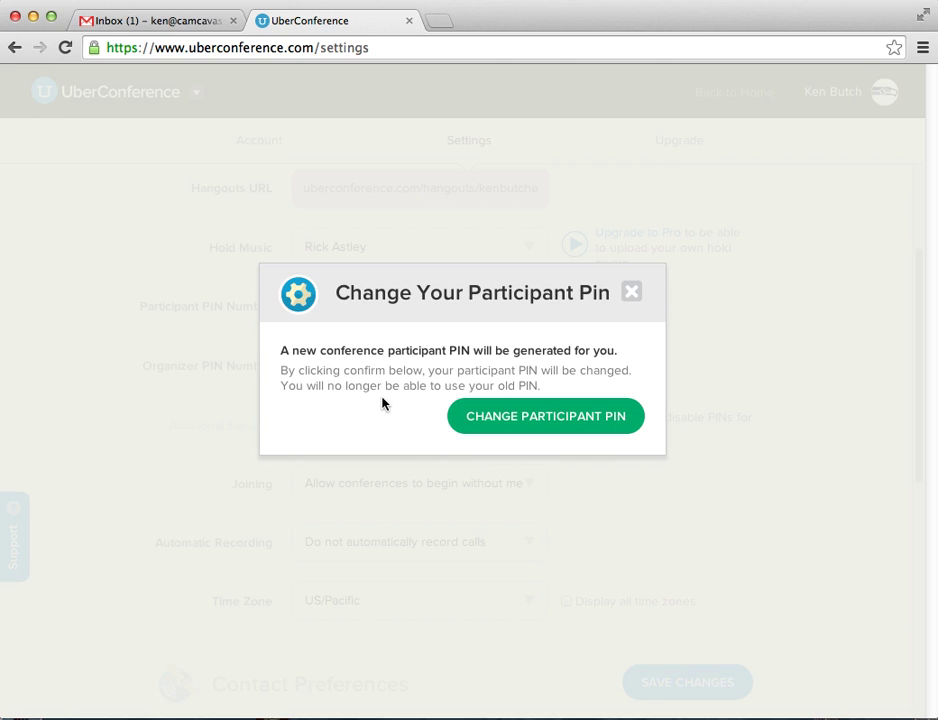
{"action": "left_click", "coordinate": [552, 419]}
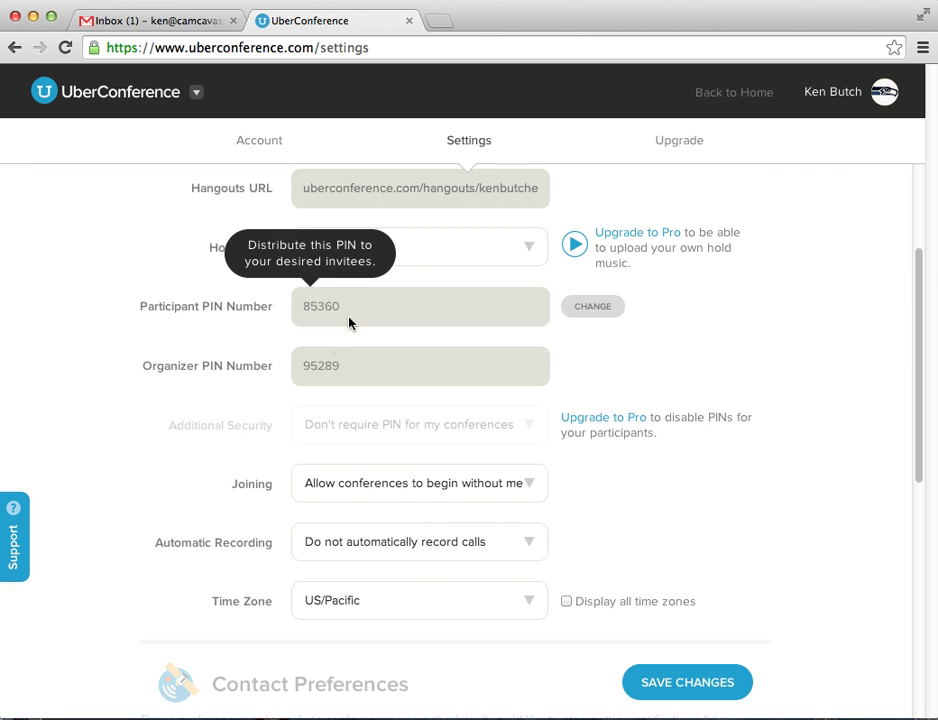
{"action": "mouse_move", "coordinate": [383, 376]}
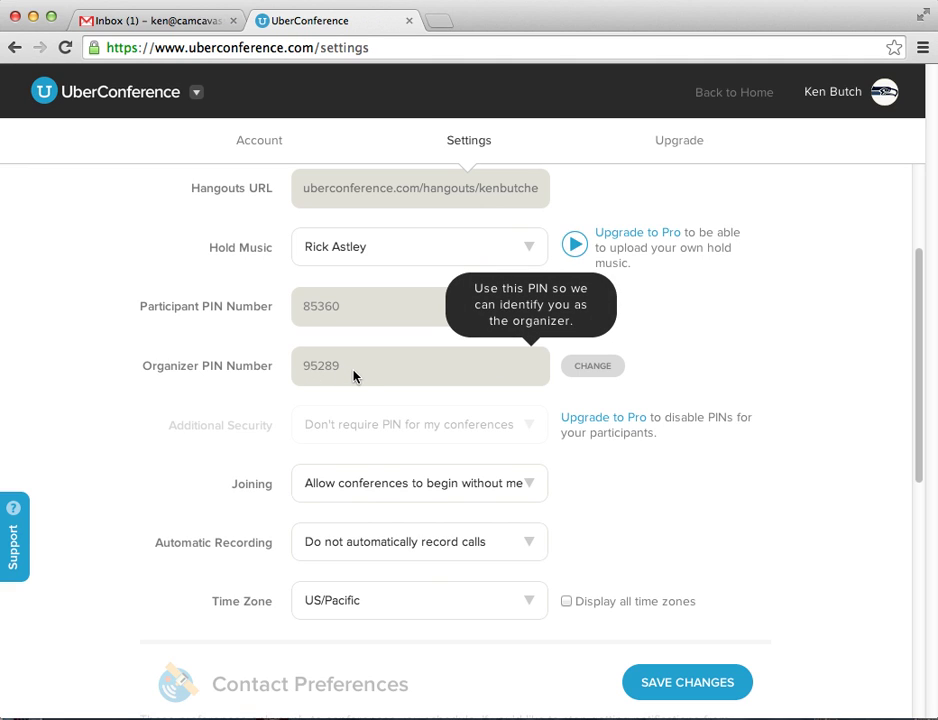
{"action": "mouse_move", "coordinate": [292, 313]}
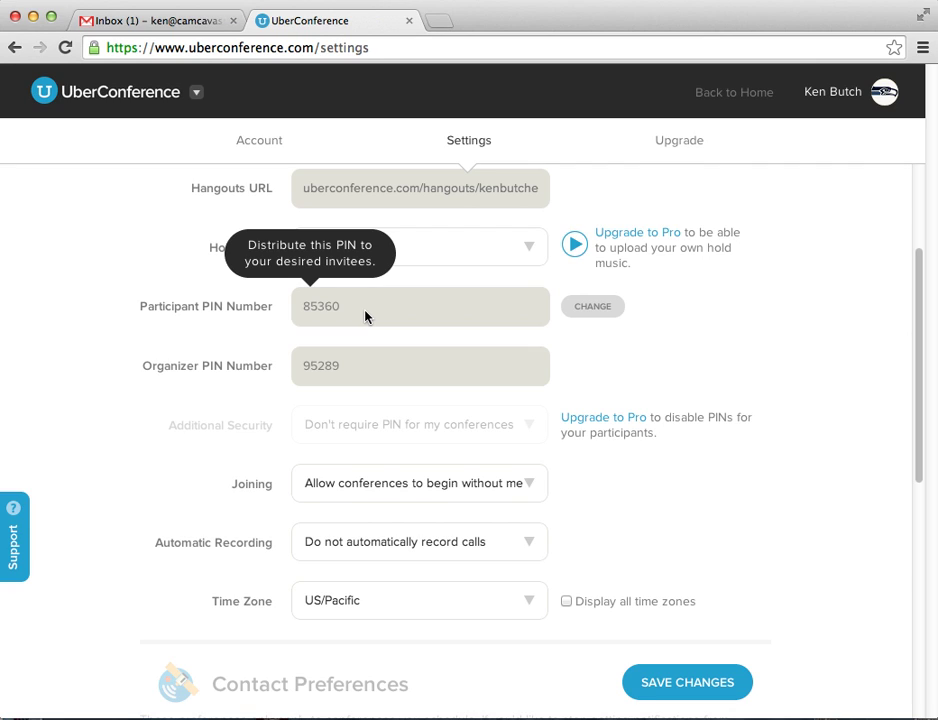
{"action": "mouse_move", "coordinate": [346, 372]}
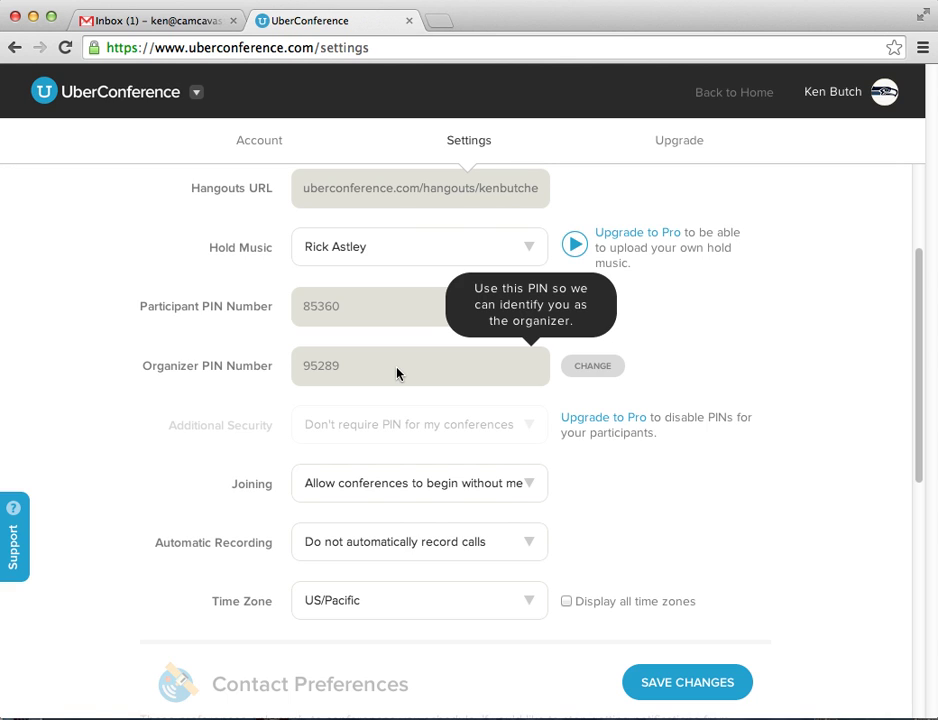
- Set Automatic Recording to 'Always record calls'
{"action": "scroll", "coordinate": [274, 392], "scroll_direction": "down", "scroll_amount": 3}
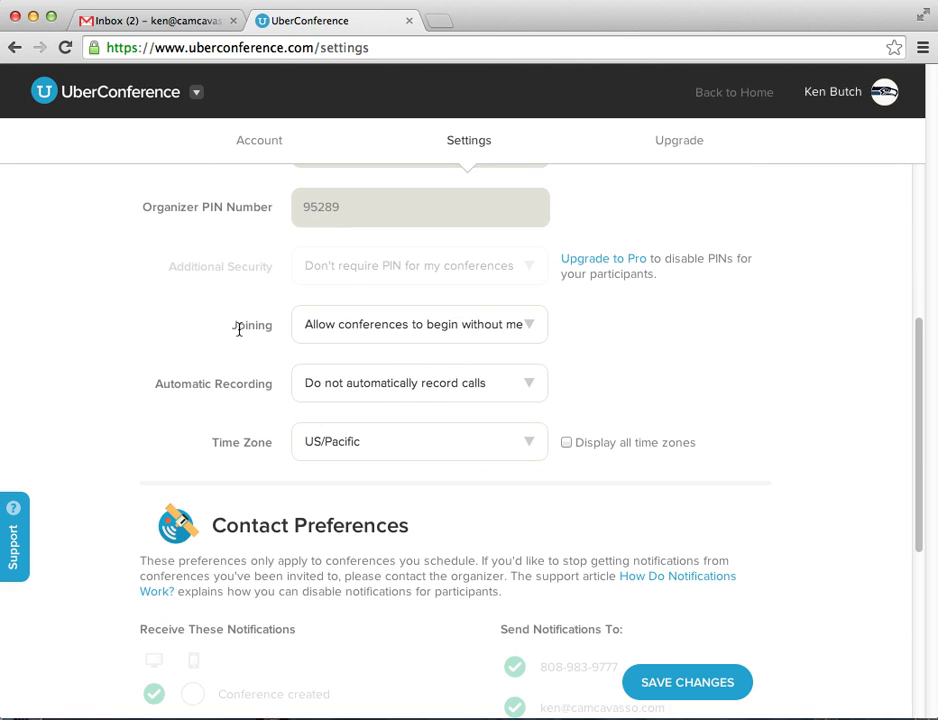
{"action": "left_click", "coordinate": [530, 325]}
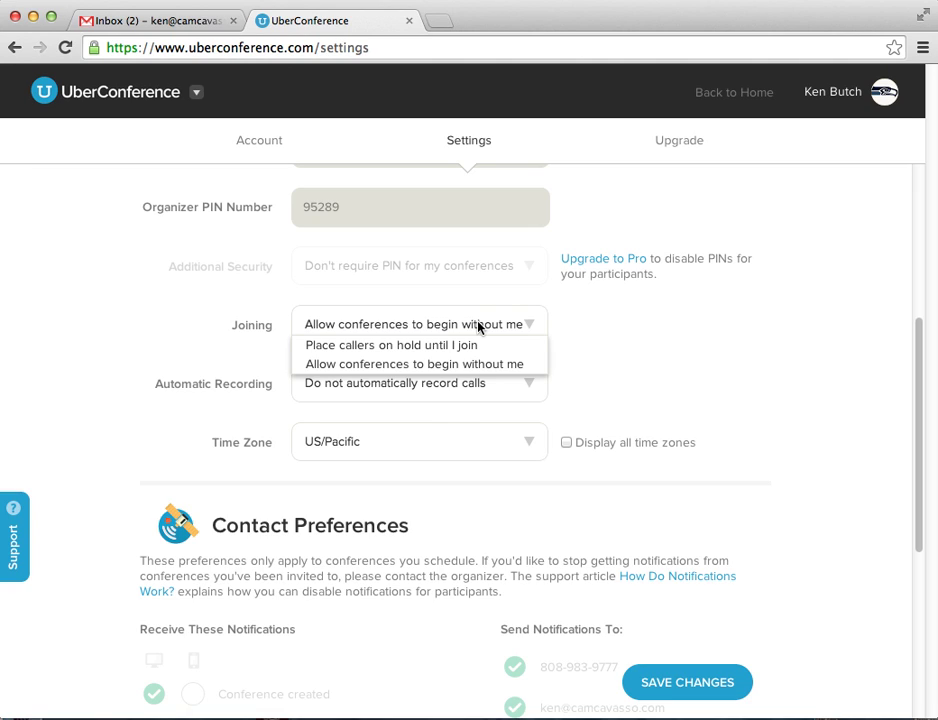
{"action": "left_click", "coordinate": [626, 332]}
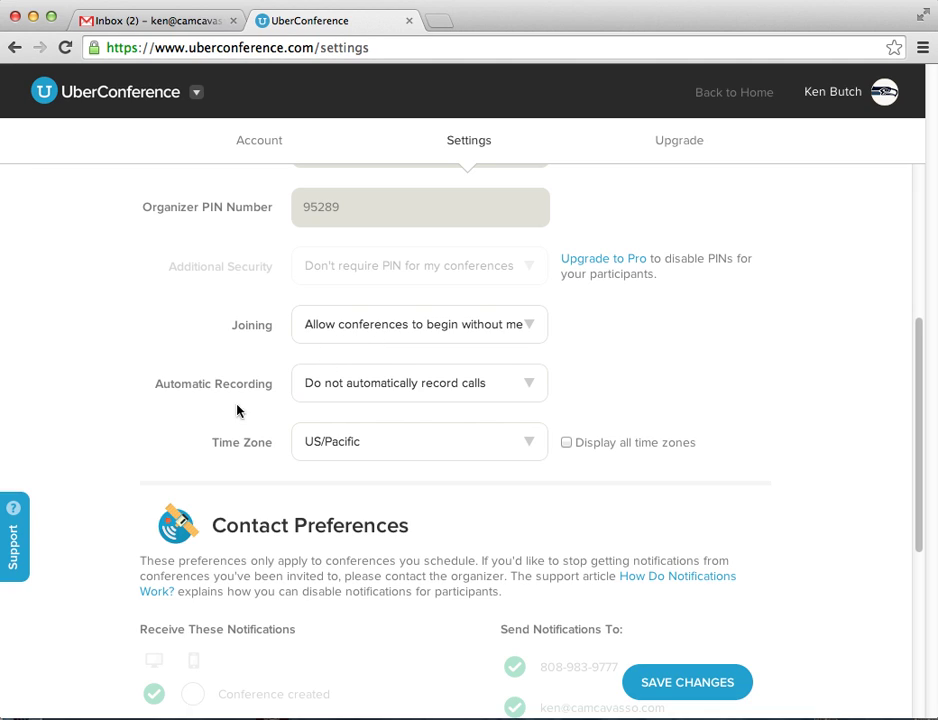
{"action": "left_click", "coordinate": [527, 386]}
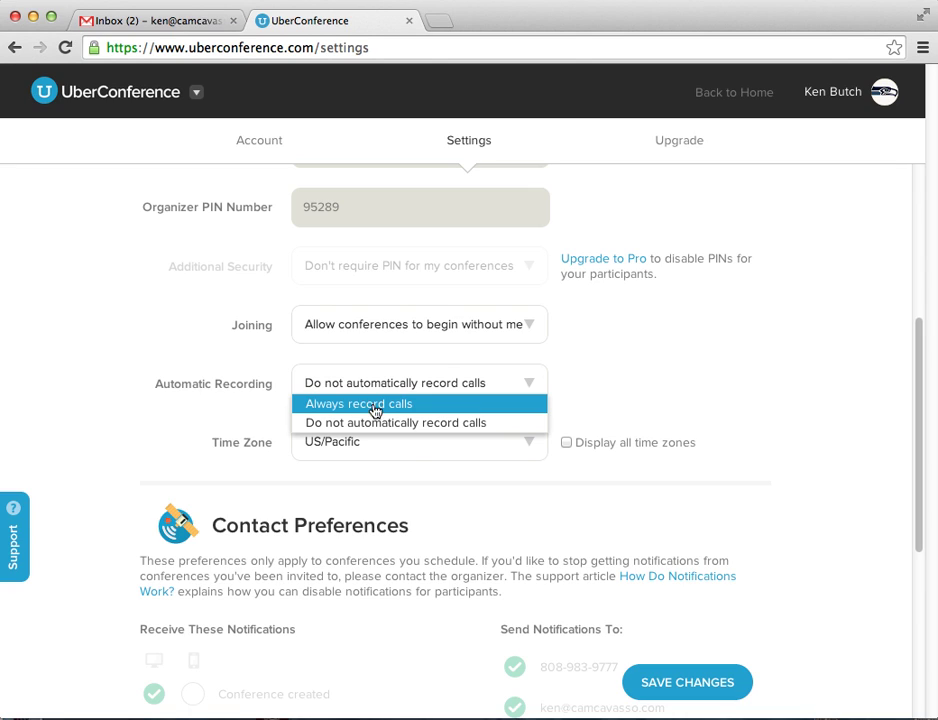
{"action": "left_click", "coordinate": [364, 405]}
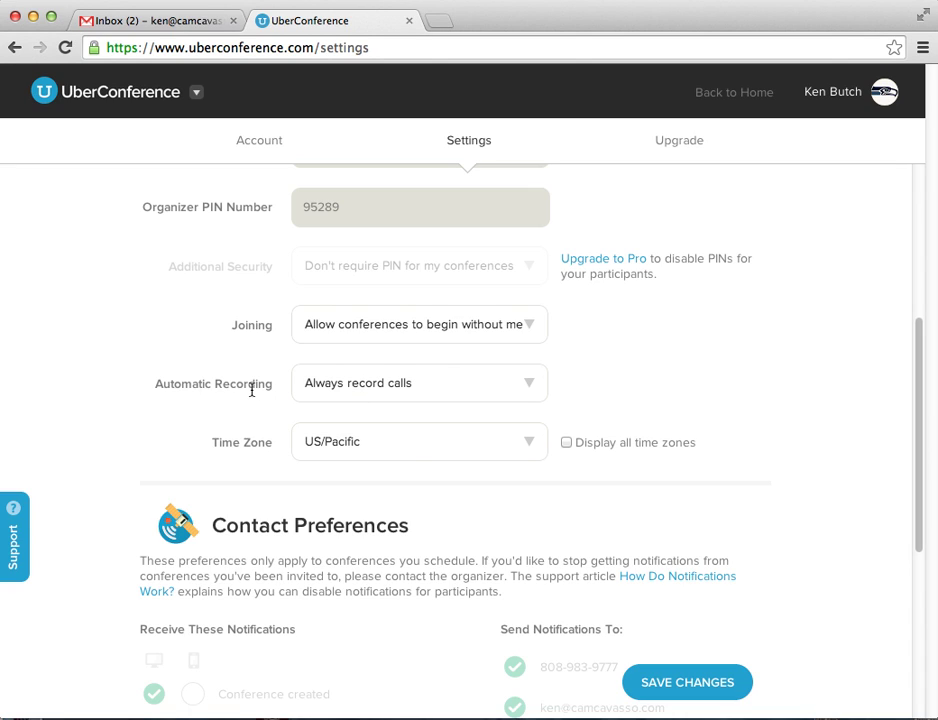
- Choose US/Hawaii as the time zone and tick 'Display all time zones'
{"action": "left_click", "coordinate": [535, 445]}
{"action": "scroll", "coordinate": [449, 541], "scroll_direction": "down", "scroll_amount": 5}
{"action": "scroll", "coordinate": [415, 485], "scroll_direction": "up", "scroll_amount": 2}
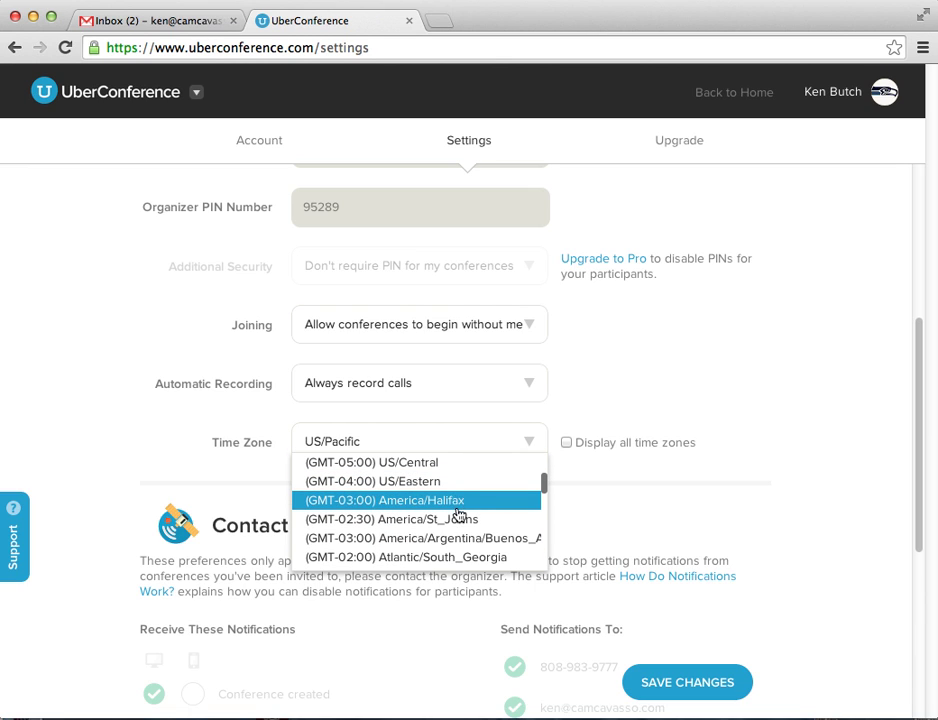
{"action": "scroll", "coordinate": [461, 510], "scroll_direction": "down", "scroll_amount": 2}
{"action": "scroll", "coordinate": [461, 513], "scroll_direction": "up", "scroll_amount": 10}
{"action": "scroll", "coordinate": [458, 517], "scroll_direction": "up", "scroll_amount": 3}
{"action": "scroll", "coordinate": [456, 515], "scroll_direction": "down", "scroll_amount": 2}
{"action": "scroll", "coordinate": [442, 665], "scroll_direction": "down", "scroll_amount": 7}
{"action": "scroll", "coordinate": [431, 565], "scroll_direction": "up", "scroll_amount": 5}
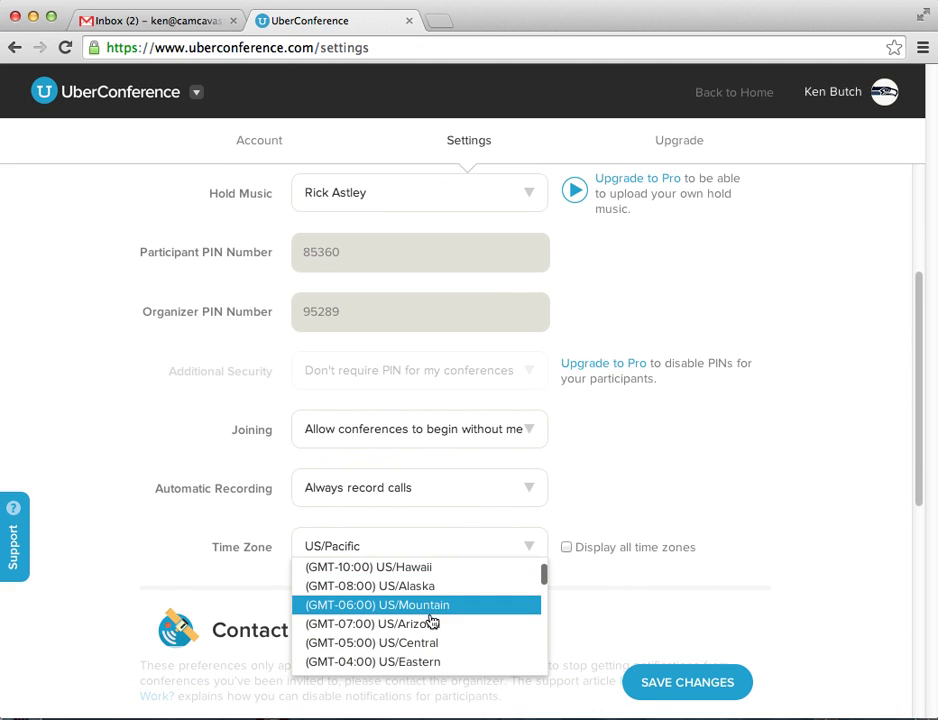
{"action": "left_click", "coordinate": [433, 570]}
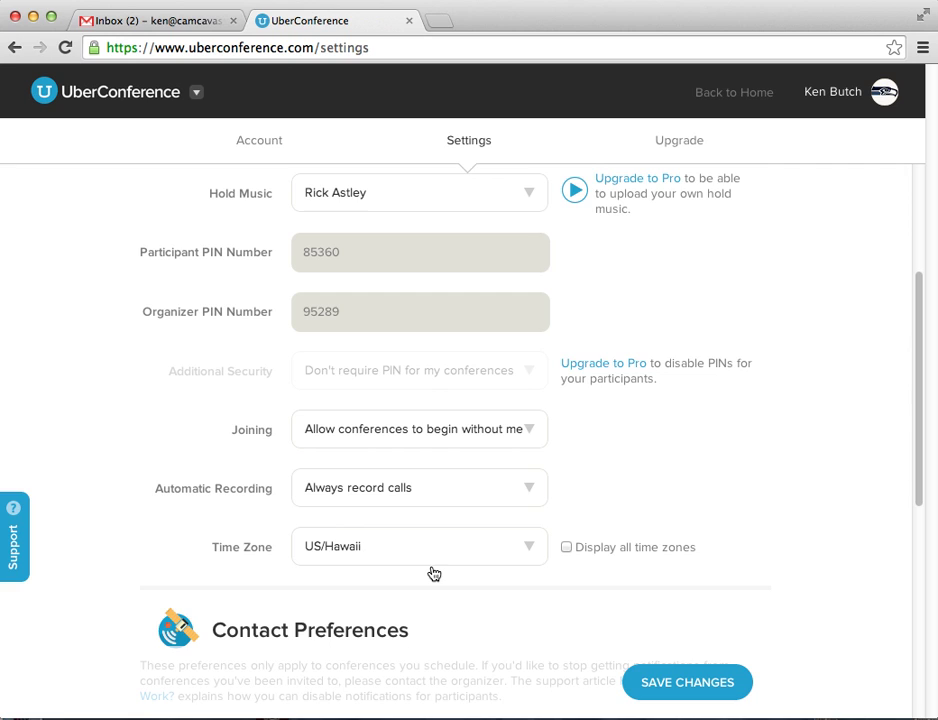
{"action": "left_click", "coordinate": [565, 548]}
- Turn on mobile alerts for 'Conference created' under Contact Preferences and save the settings
{"action": "scroll", "coordinate": [806, 496], "scroll_direction": "down", "scroll_amount": 1}
{"action": "scroll", "coordinate": [806, 496], "scroll_direction": "down", "scroll_amount": 2}
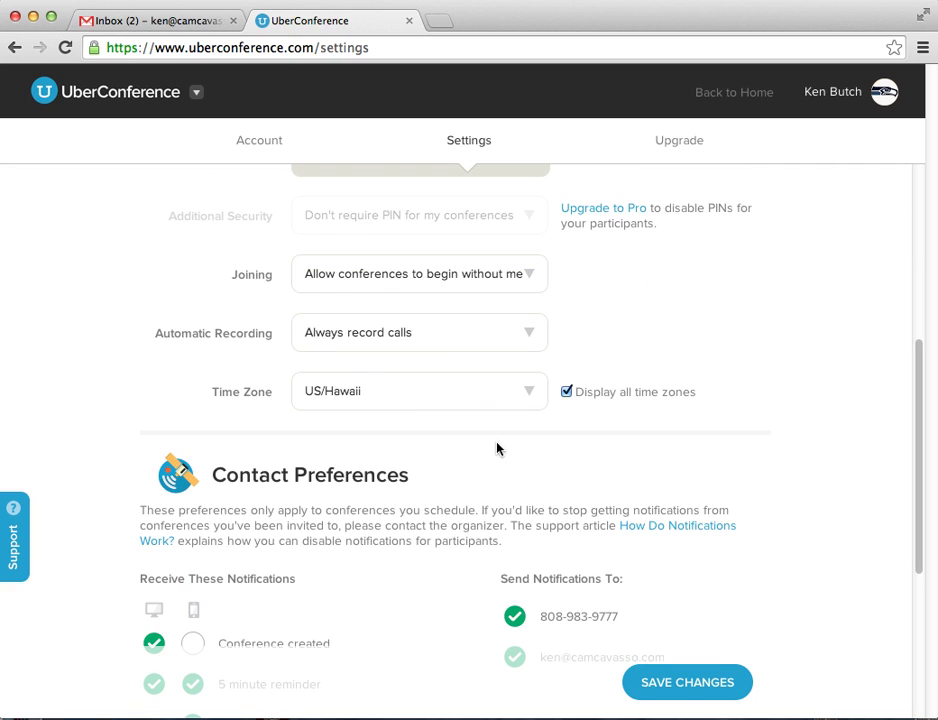
{"action": "scroll", "coordinate": [840, 540], "scroll_direction": "down", "scroll_amount": 5}
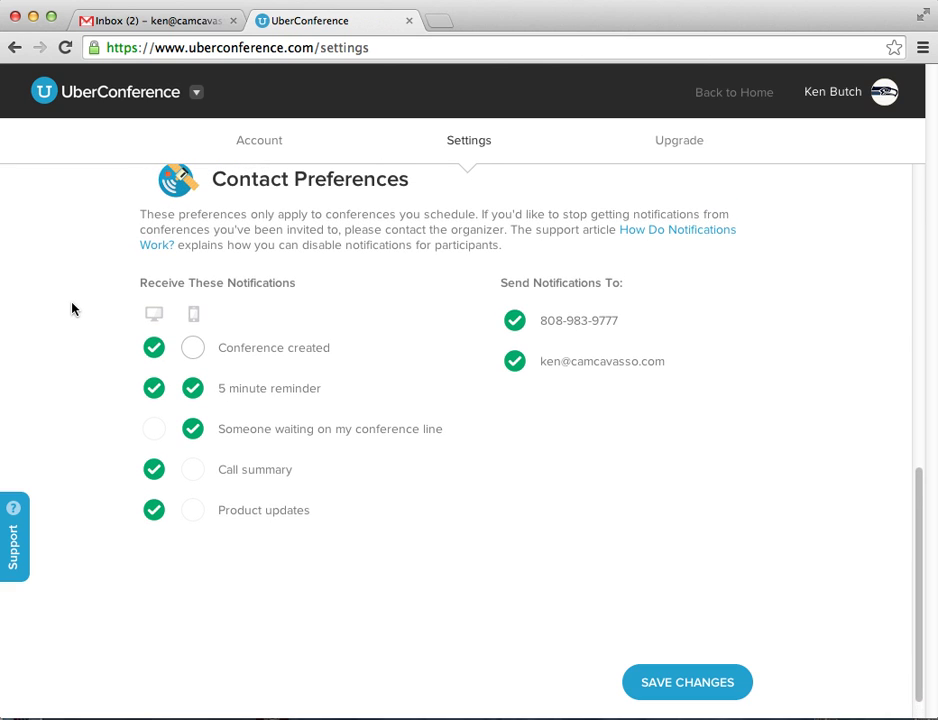
{"action": "left_click", "coordinate": [194, 350]}
{"action": "scroll", "coordinate": [600, 560], "scroll_direction": "down", "scroll_amount": 1}
{"action": "left_click", "coordinate": [689, 683]}
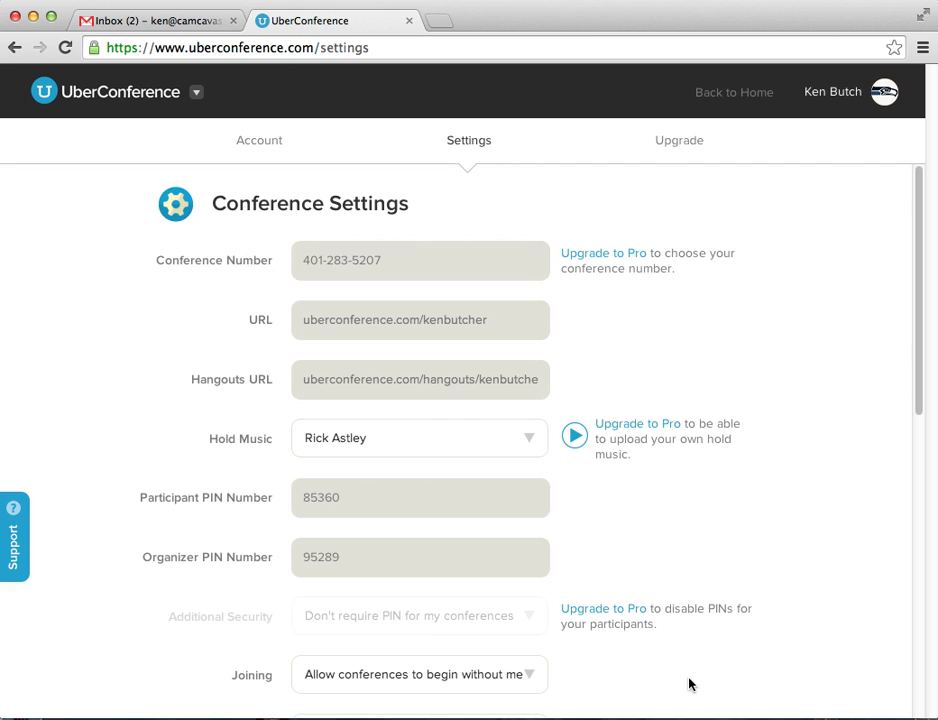
- Upload photo.JPG from the Desktop as the Account profile picture and save the account
{"action": "left_click", "coordinate": [251, 147]}
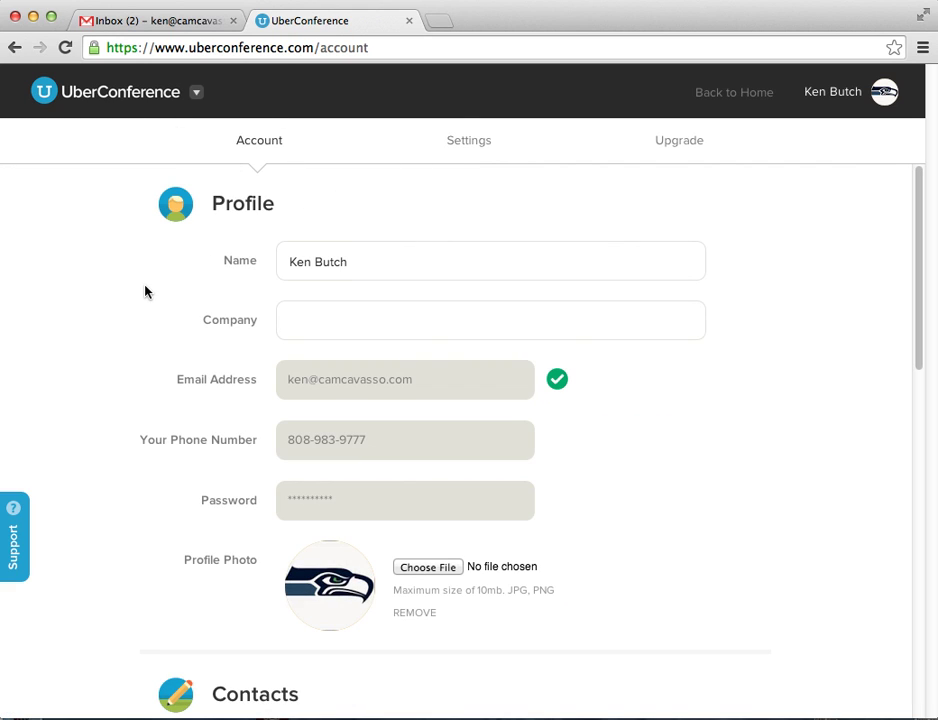
{"action": "scroll", "coordinate": [145, 290], "scroll_direction": "down", "scroll_amount": 2}
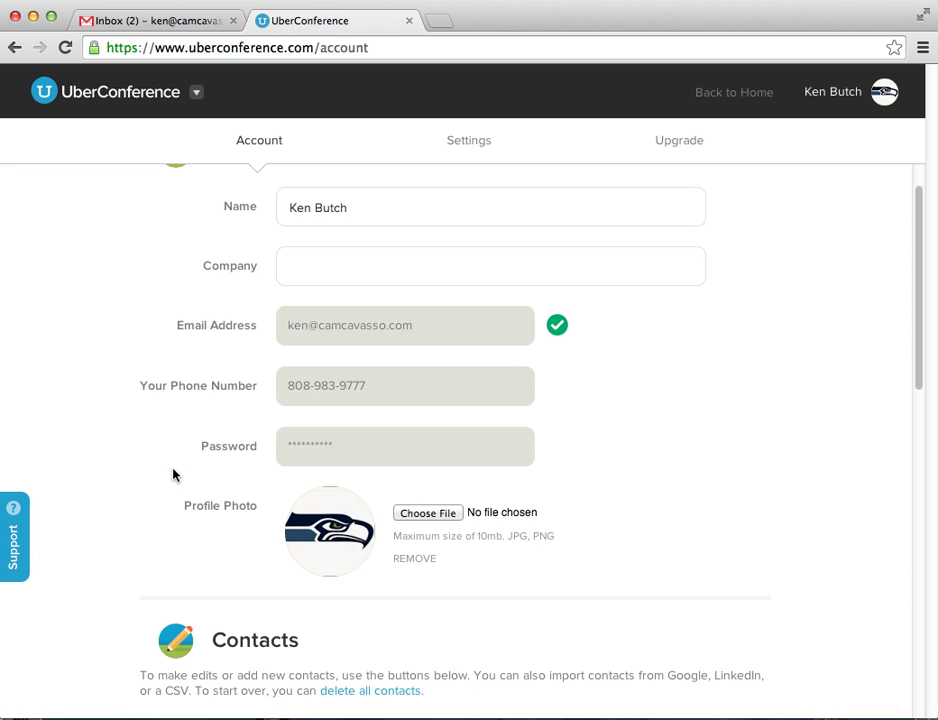
{"action": "scroll", "coordinate": [98, 448], "scroll_direction": "down", "scroll_amount": 4}
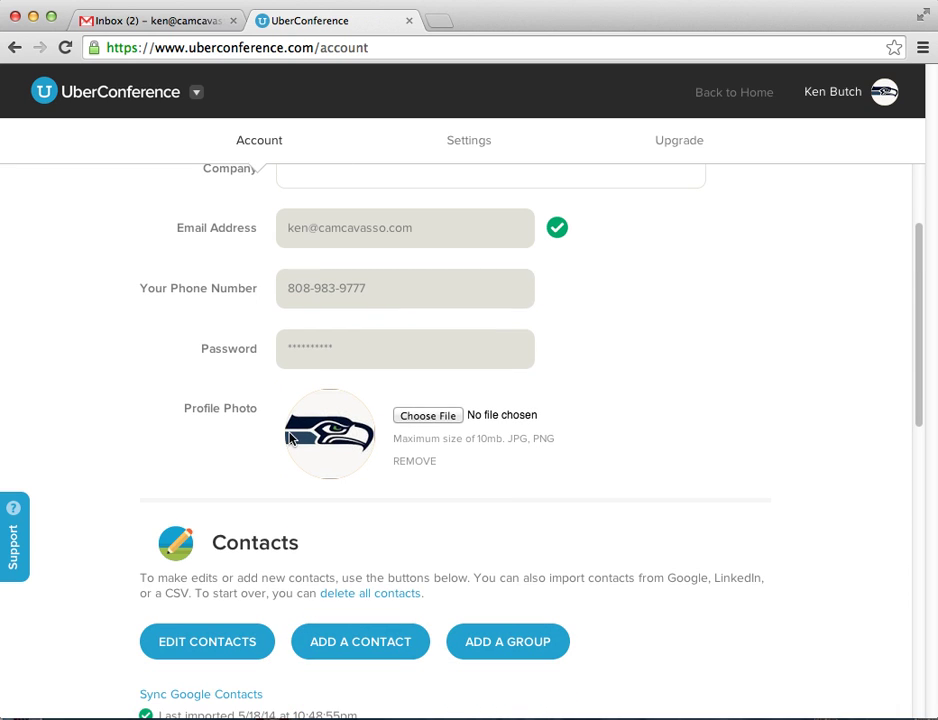
{"action": "left_click", "coordinate": [437, 418]}
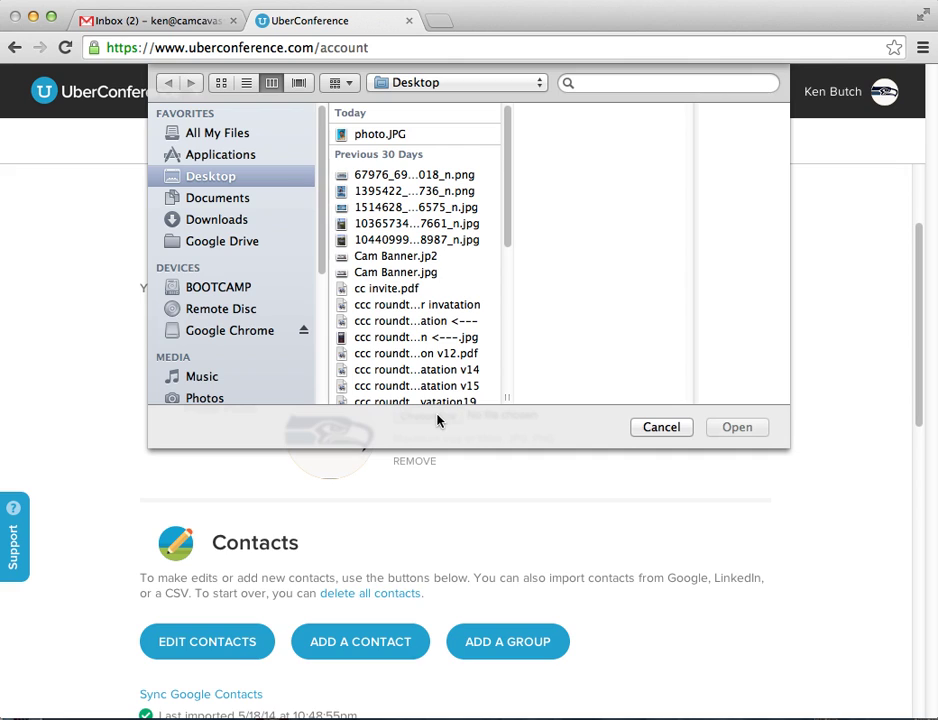
{"action": "left_click", "coordinate": [381, 134]}
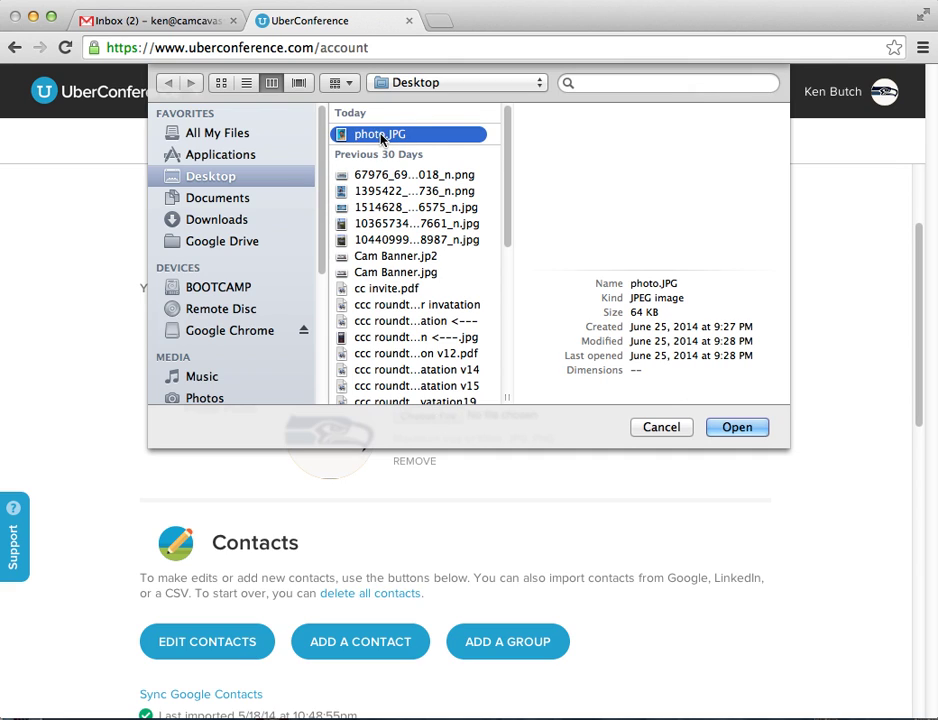
{"action": "left_click", "coordinate": [737, 427]}
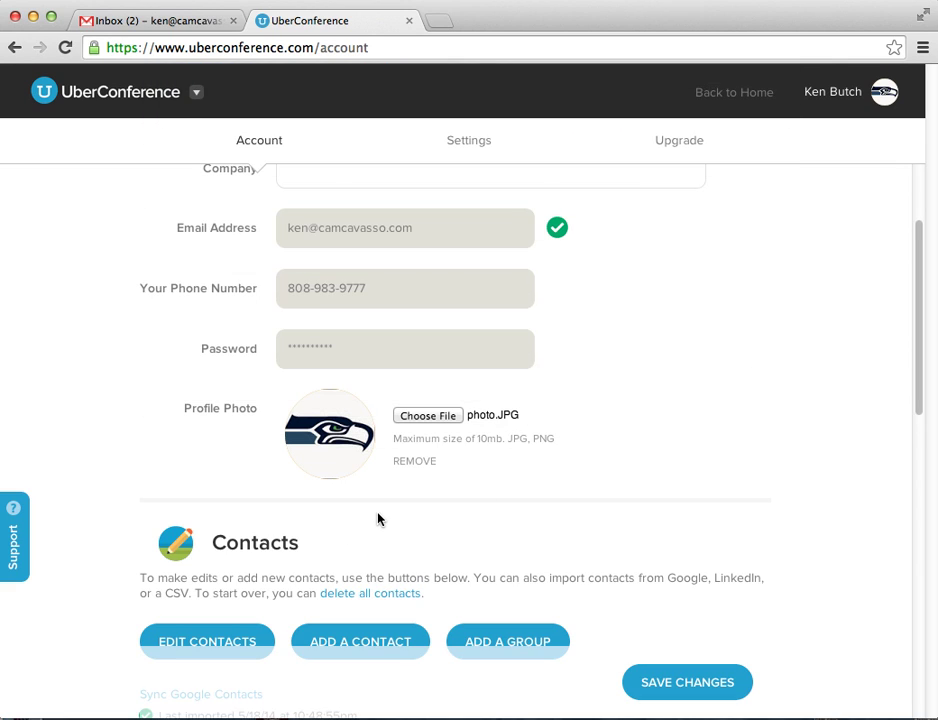
{"action": "scroll", "coordinate": [378, 518], "scroll_direction": "down", "scroll_amount": 5}
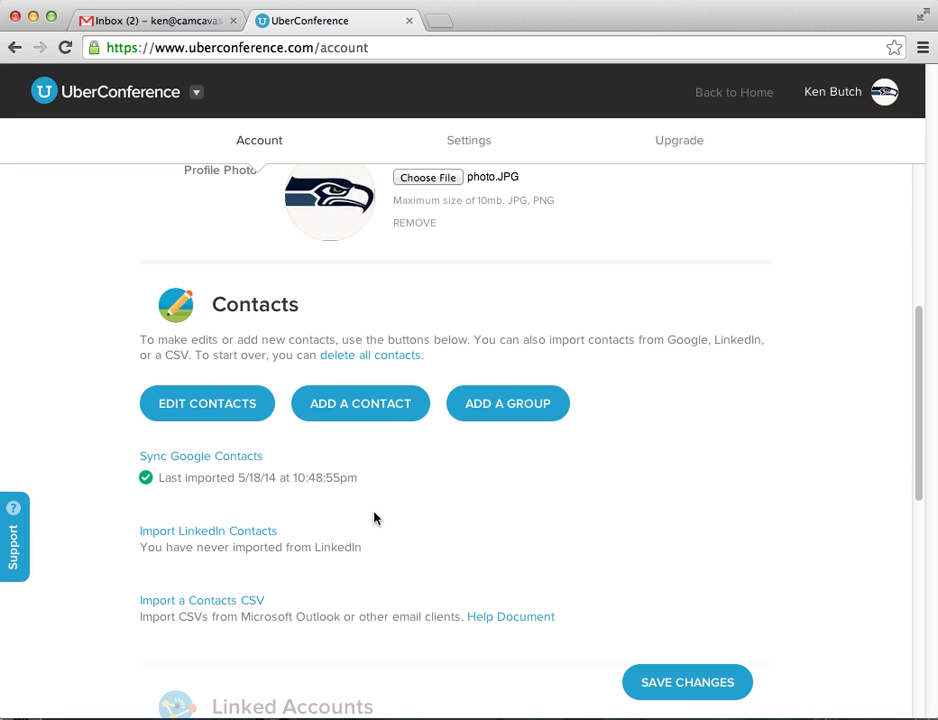
{"action": "scroll", "coordinate": [494, 496], "scroll_direction": "down", "scroll_amount": 5}
{"action": "scroll", "coordinate": [491, 496], "scroll_direction": "down", "scroll_amount": 6}
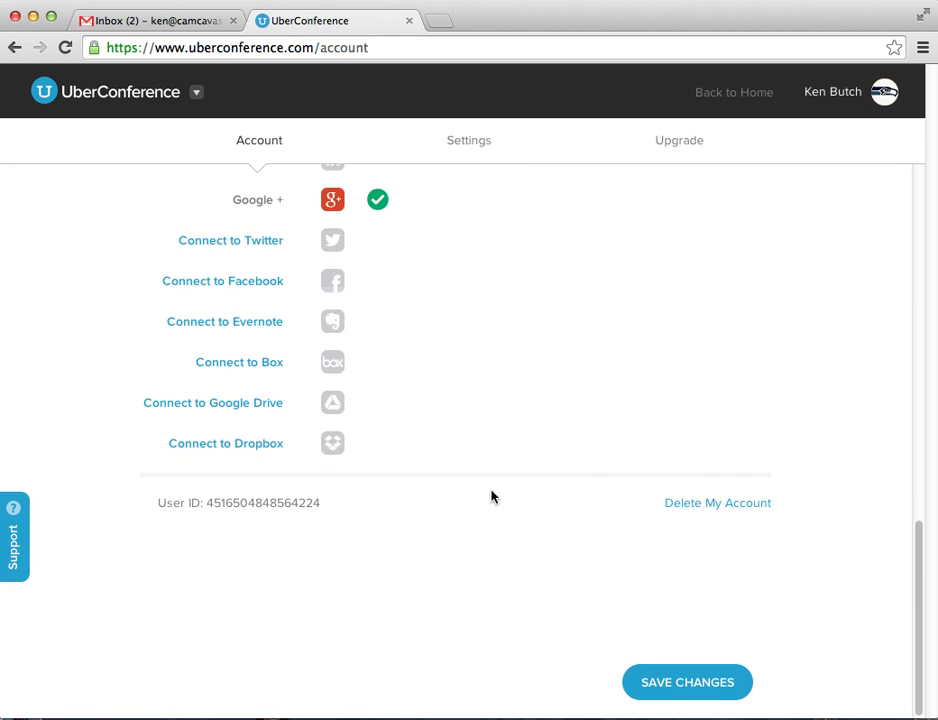
{"action": "left_click", "coordinate": [715, 684]}
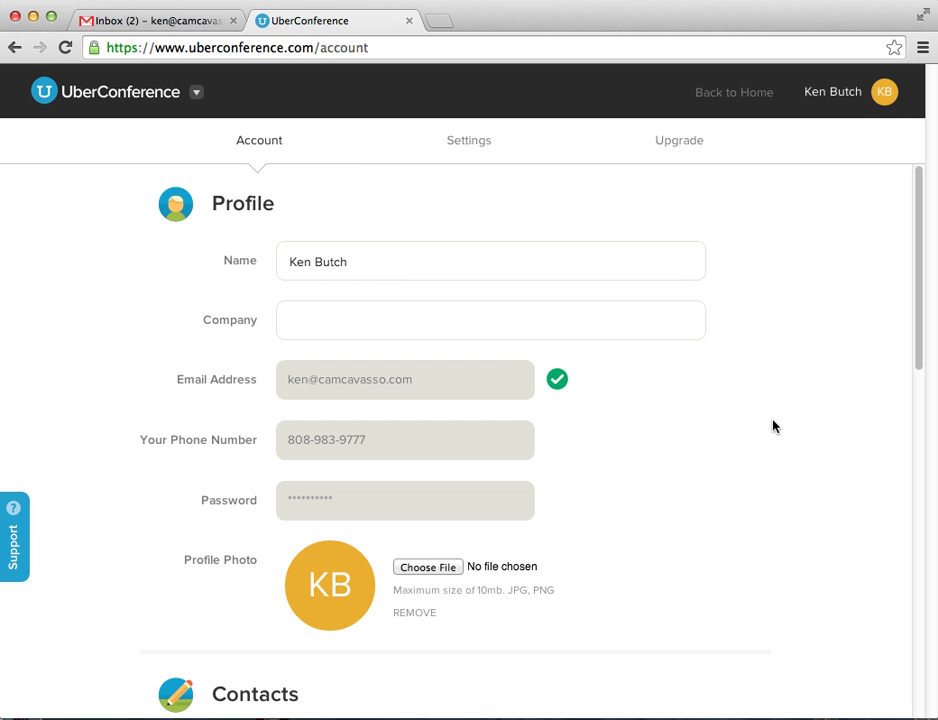
- Start scheduling a later conference dated July 4th 2014 at a 9:00 am start time
{"action": "left_click", "coordinate": [758, 101]}
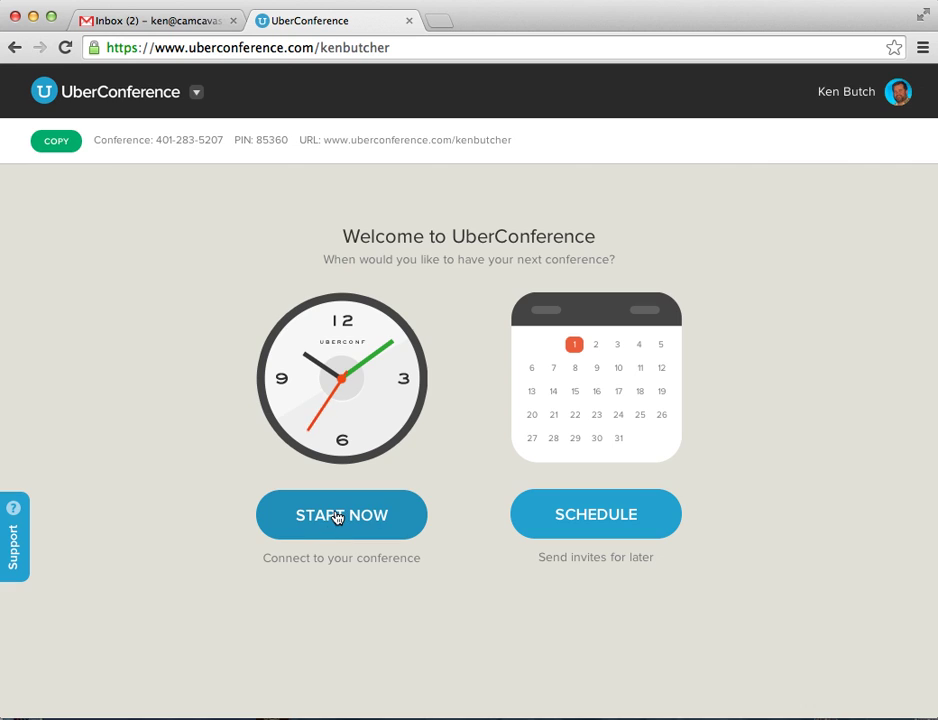
{"action": "left_click", "coordinate": [588, 534]}
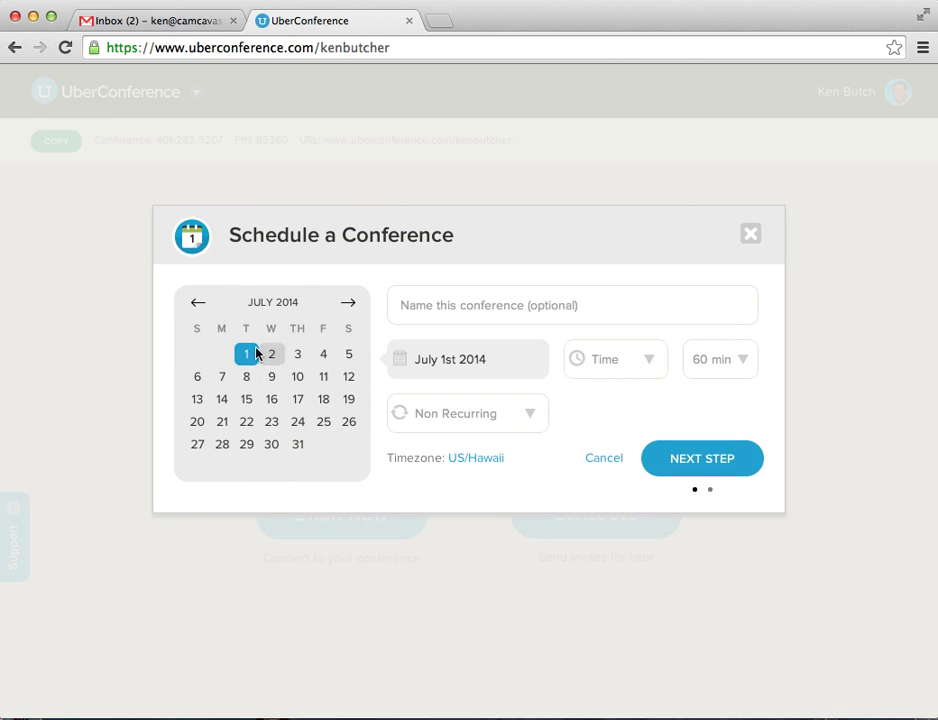
{"action": "left_click", "coordinate": [323, 356]}
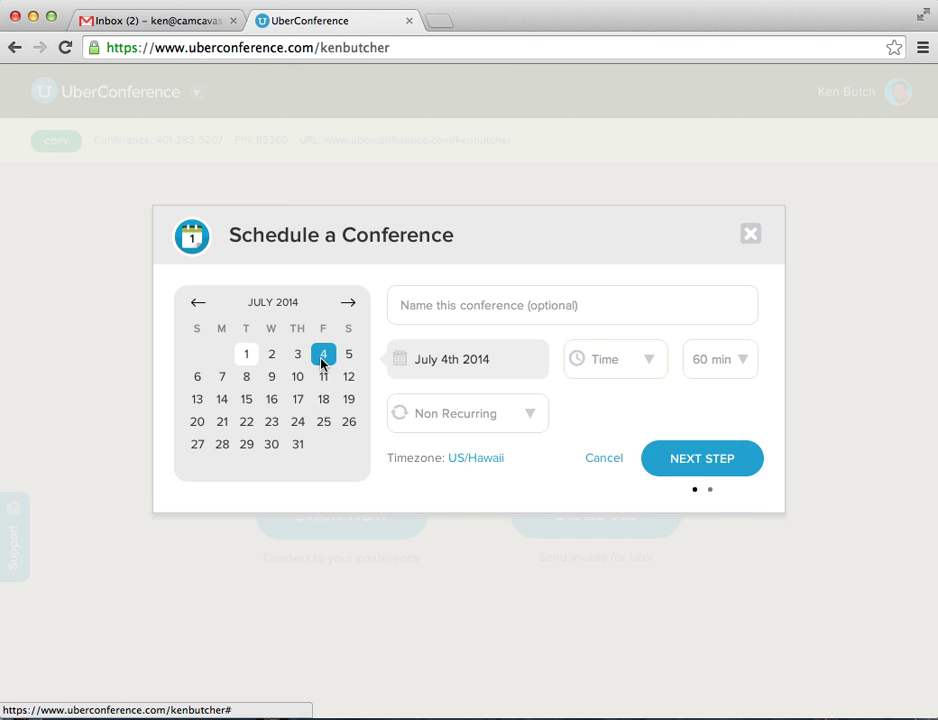
{"action": "left_click", "coordinate": [645, 364]}
{"action": "scroll", "coordinate": [665, 479], "scroll_direction": "up", "scroll_amount": 1}
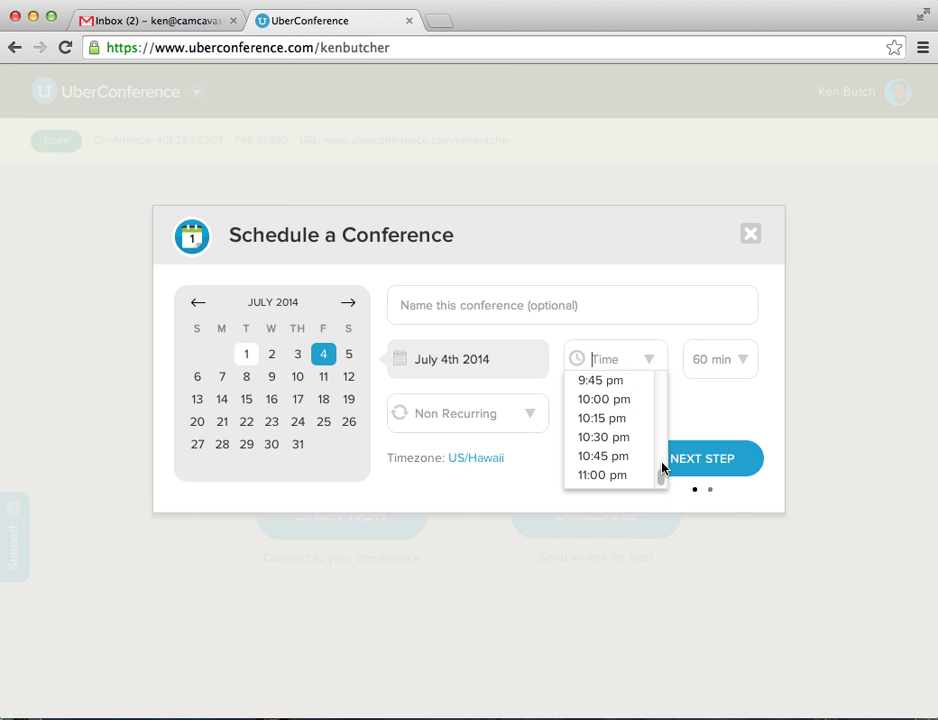
{"action": "scroll", "coordinate": [661, 456], "scroll_direction": "up", "scroll_amount": 15}
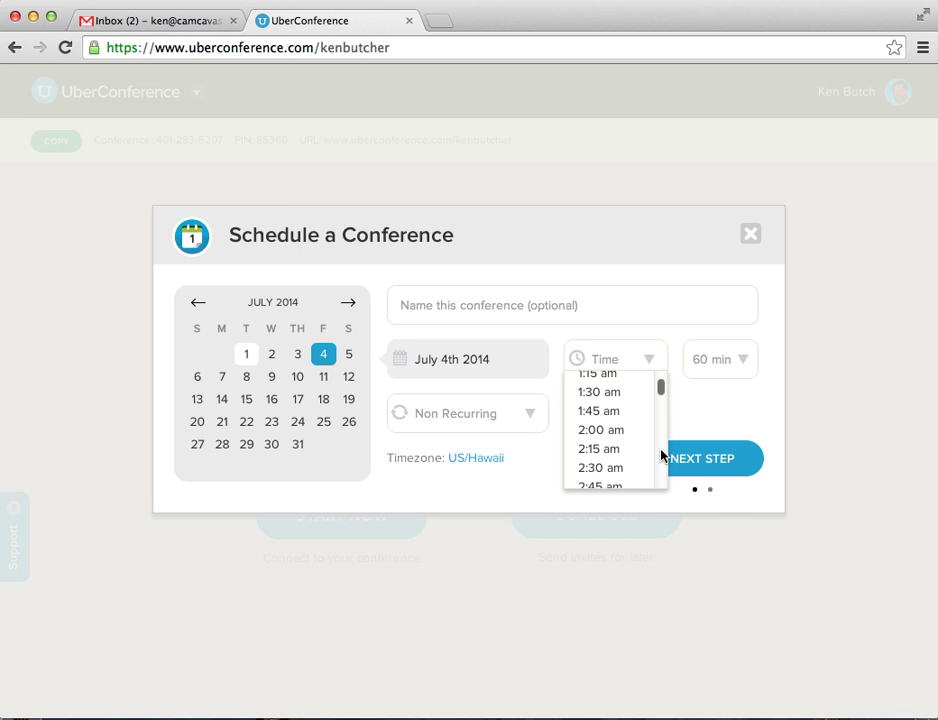
{"action": "scroll", "coordinate": [661, 456], "scroll_direction": "down", "scroll_amount": 3}
{"action": "scroll", "coordinate": [660, 466], "scroll_direction": "down", "scroll_amount": 8}
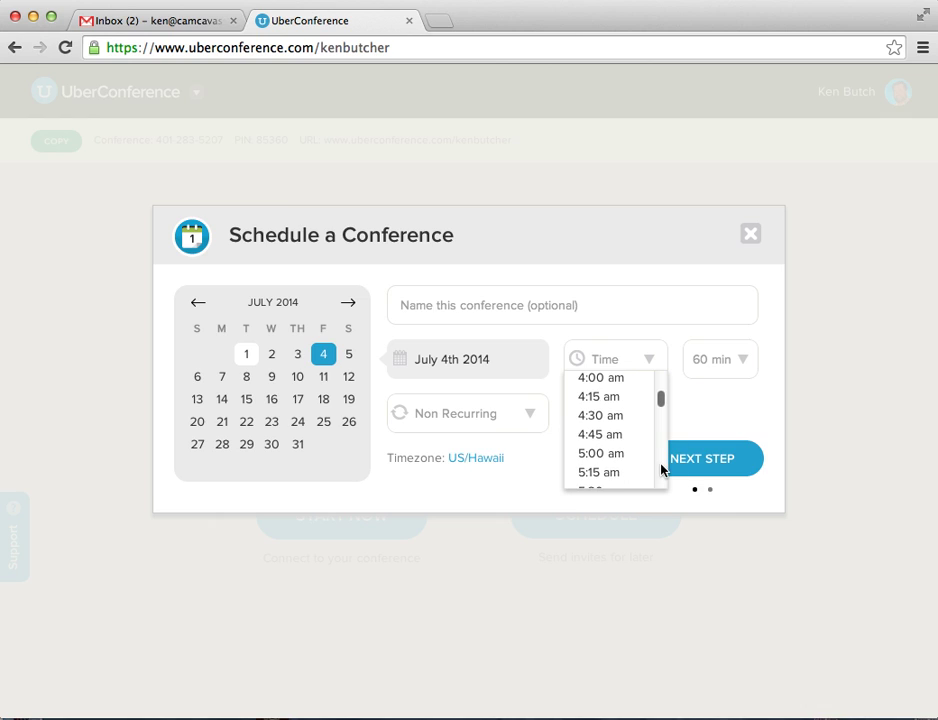
{"action": "scroll", "coordinate": [661, 468], "scroll_direction": "down", "scroll_amount": 3}
{"action": "left_click", "coordinate": [621, 460]}
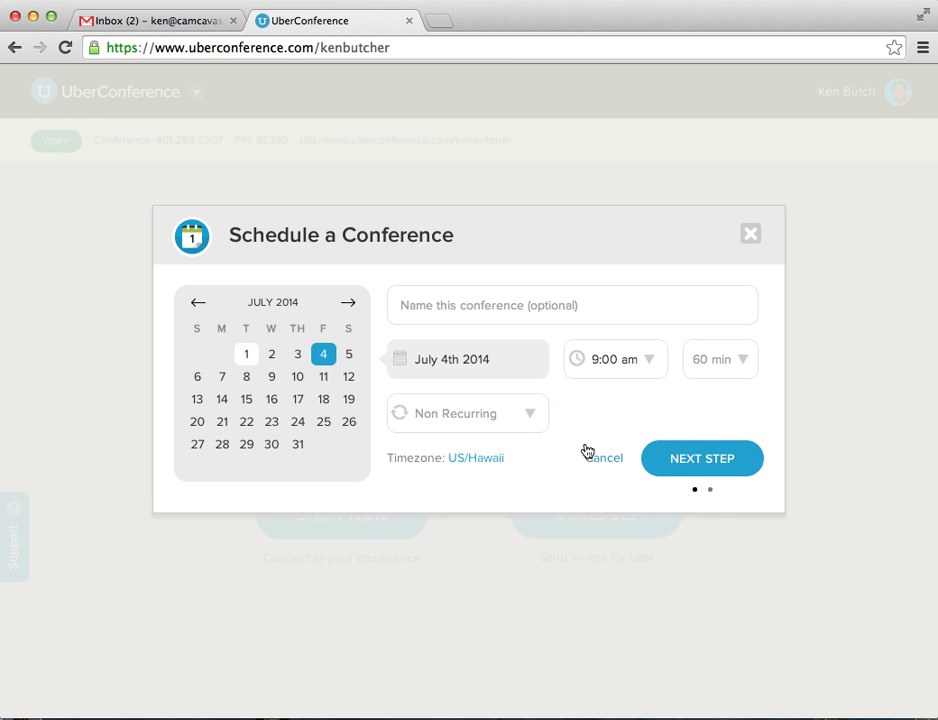
- Set a custom 120-minute duration and continue to the Invite People step
{"action": "left_click", "coordinate": [743, 363]}
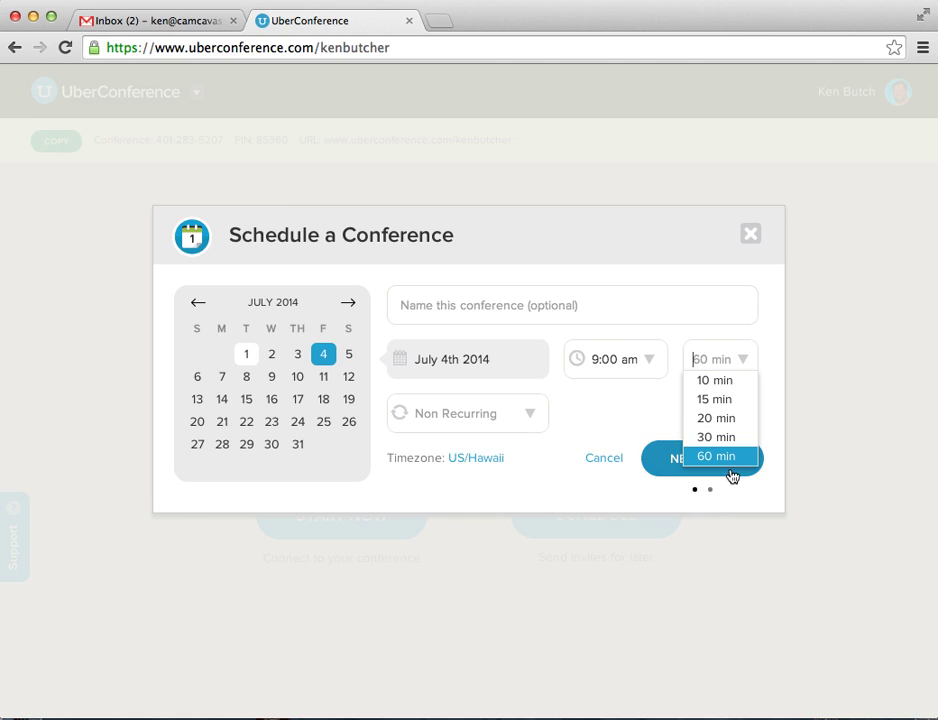
{"action": "left_click", "coordinate": [709, 358]}
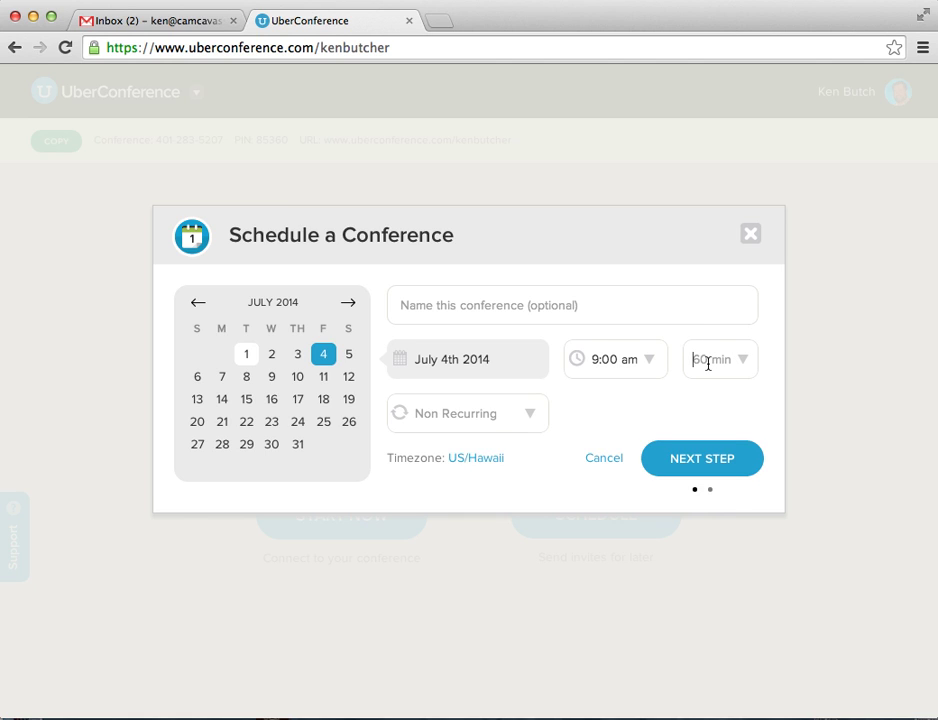
{"action": "type", "text": "120"}
{"action": "left_click", "coordinate": [525, 418]}
{"action": "left_click", "coordinate": [691, 455]}
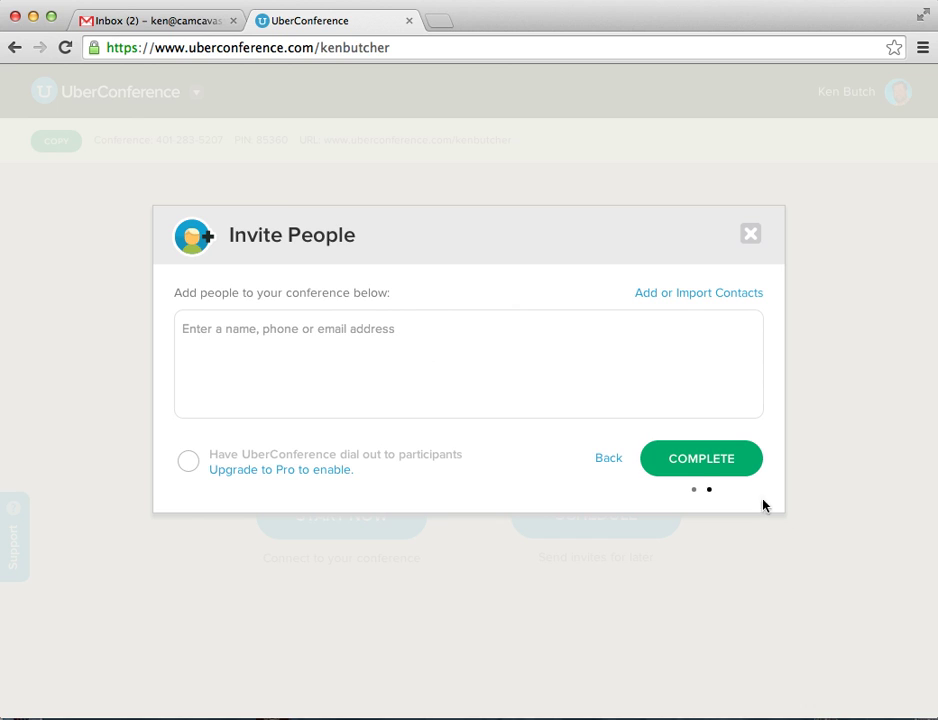
- Add the invitee's e-mail address and a phone number as invitees, then send the invitations
{"action": "left_click", "coordinate": [241, 322]}
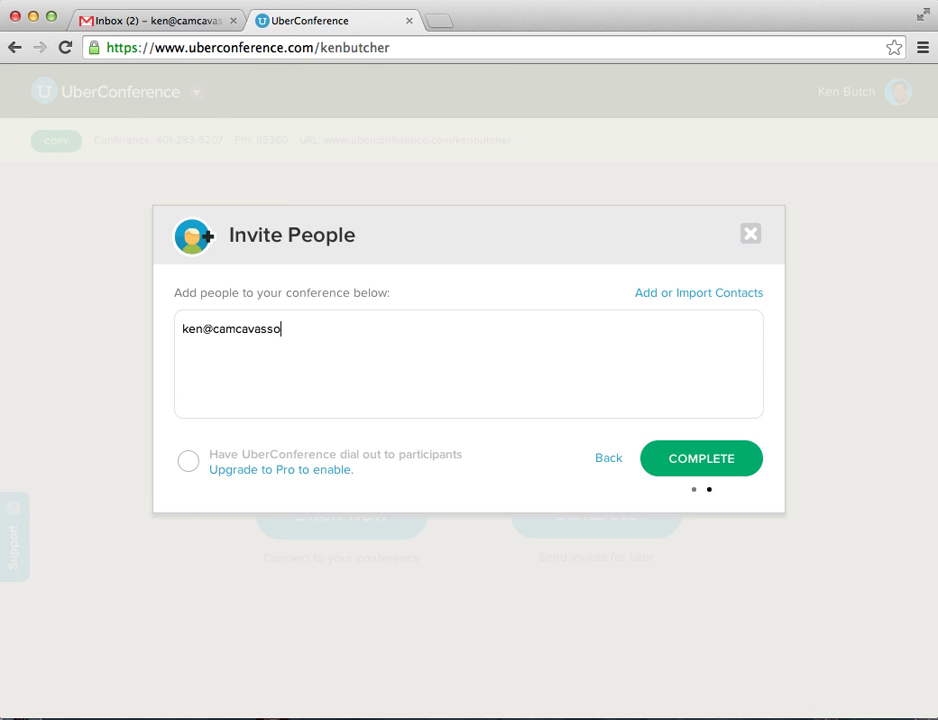
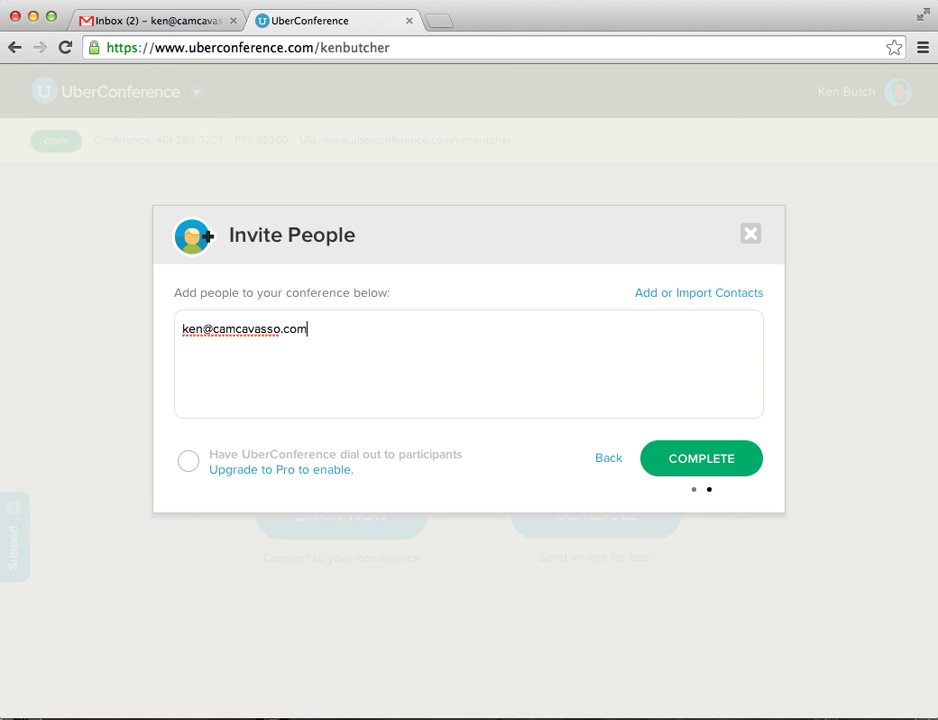
{"action": "key", "text": "Return"}
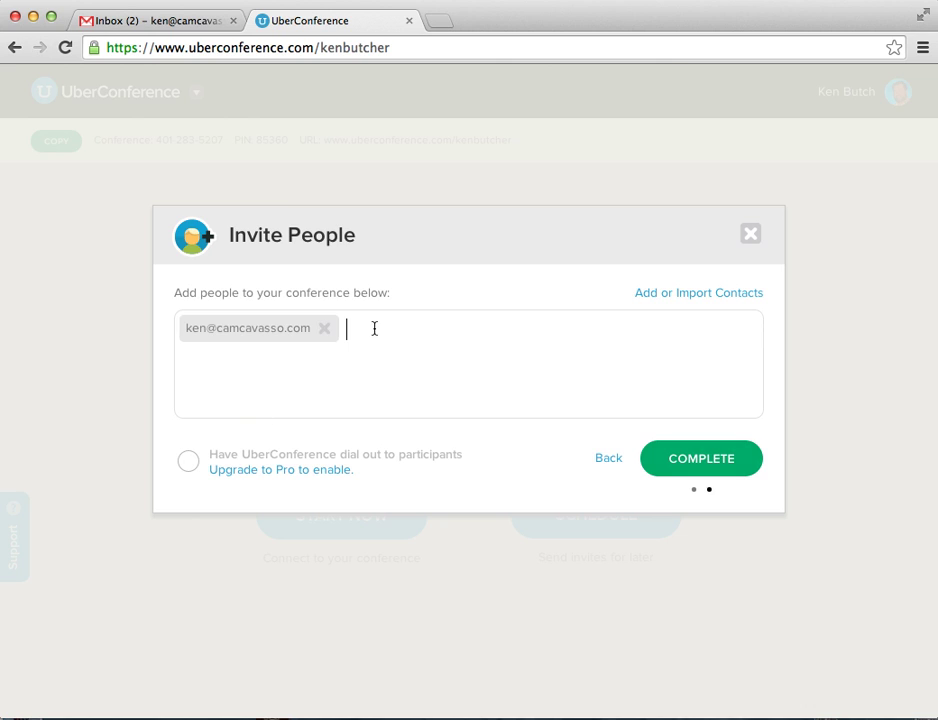
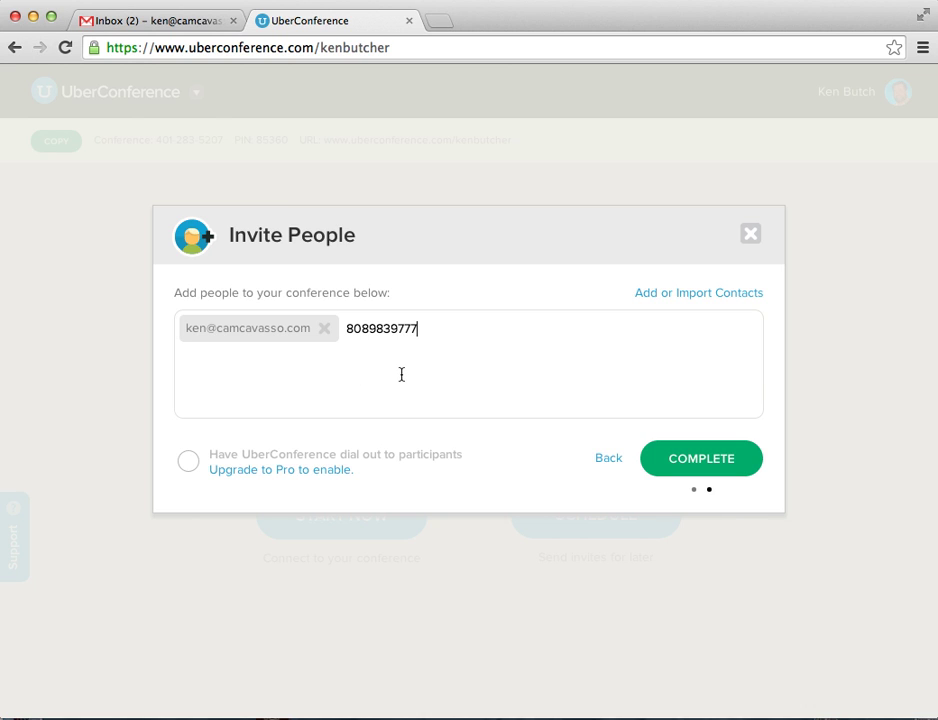
{"action": "key", "text": "Return"}
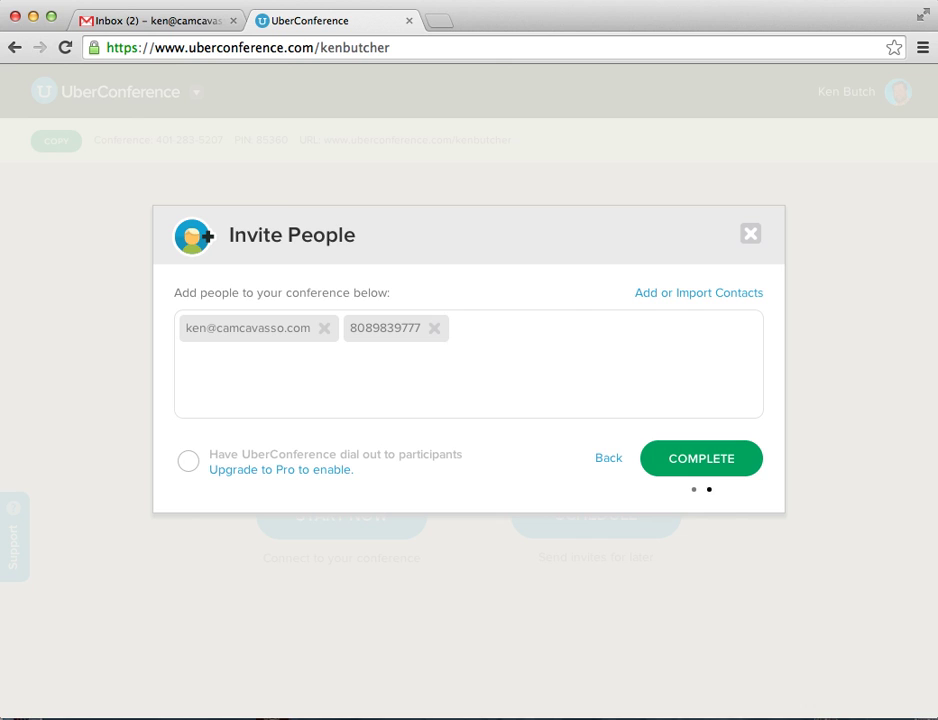
{"action": "left_click", "coordinate": [690, 471]}
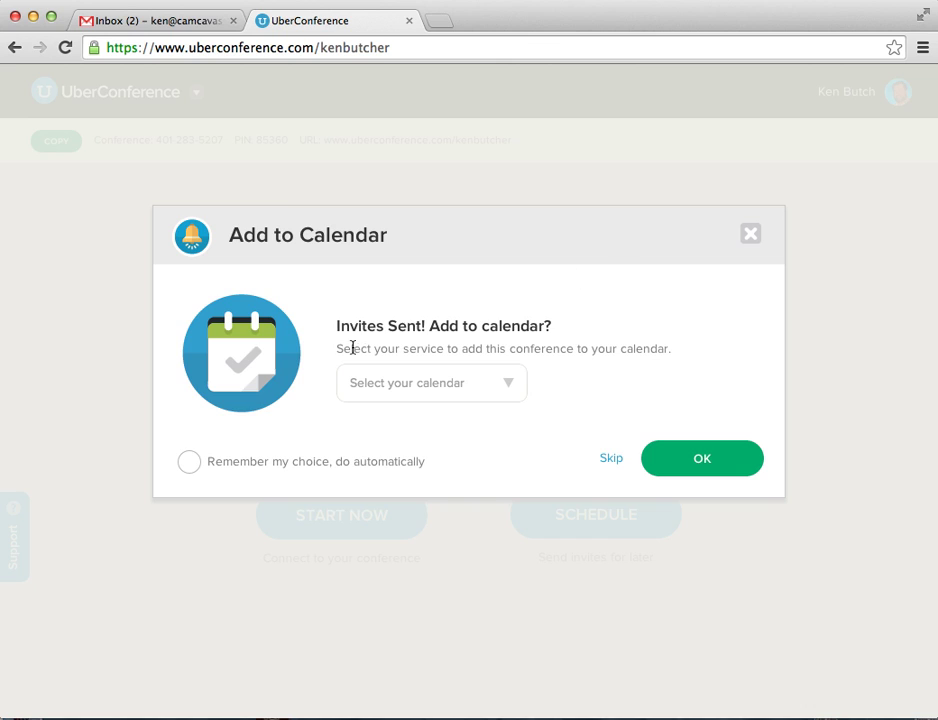
- Pick Google Calendar from the calendar services list for the conference
{"action": "left_click", "coordinate": [510, 385]}
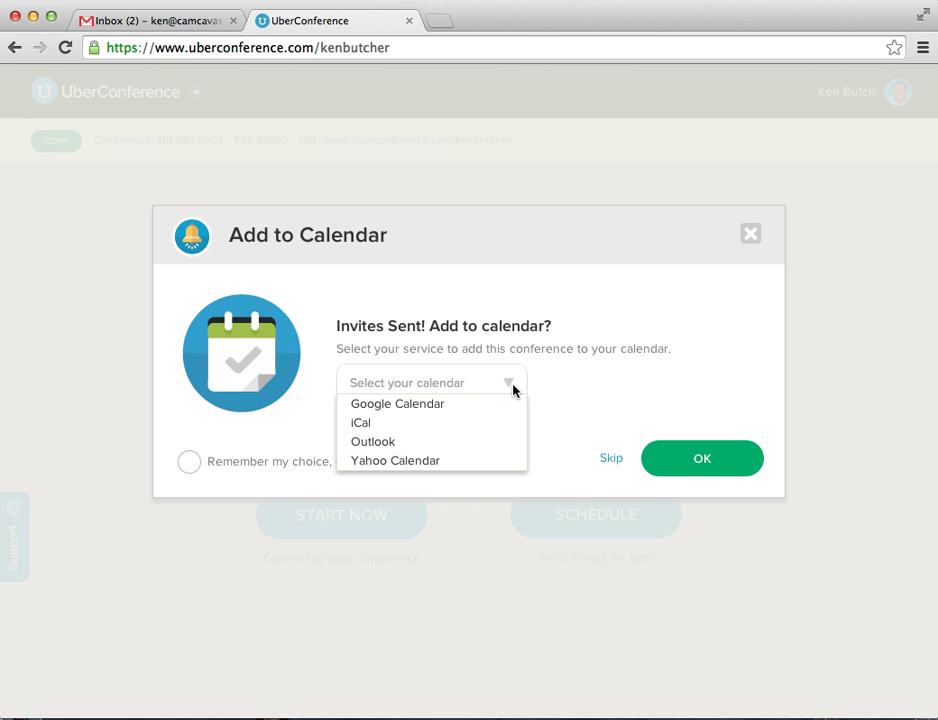
{"action": "left_click", "coordinate": [453, 404]}
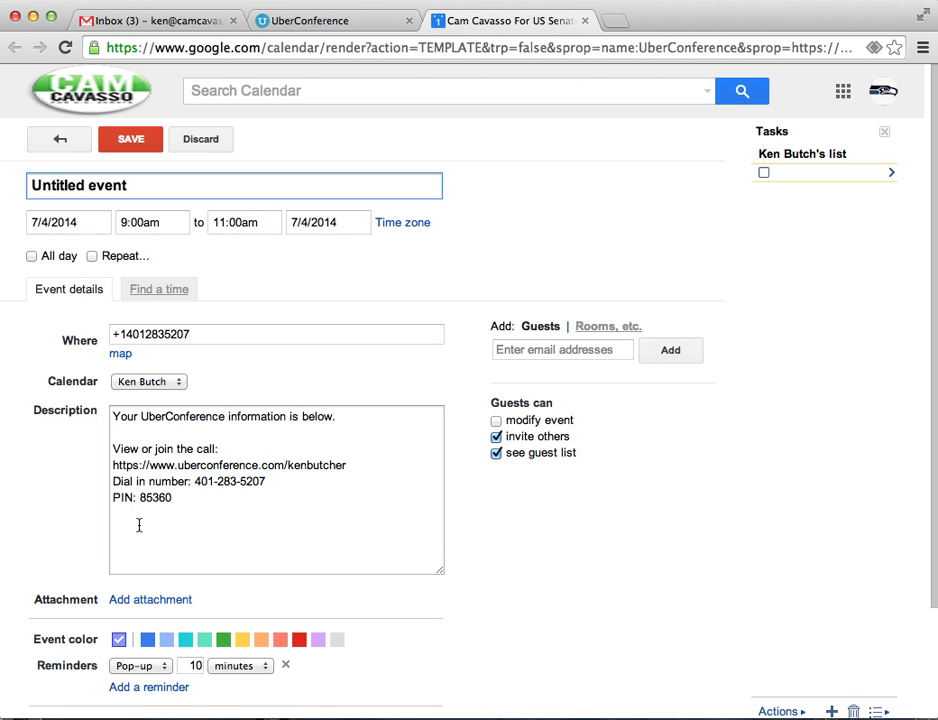
- Give the July 4 conference event a red colour and save it to Google Calendar
{"action": "scroll", "coordinate": [432, 600], "scroll_direction": "down", "scroll_amount": 3}
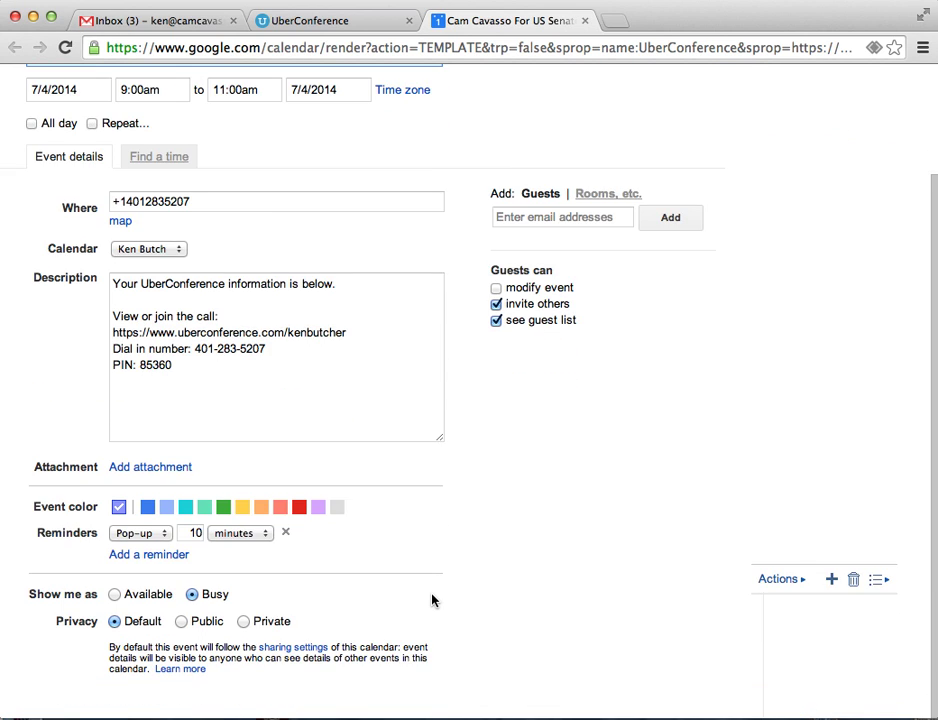
{"action": "left_click", "coordinate": [298, 508]}
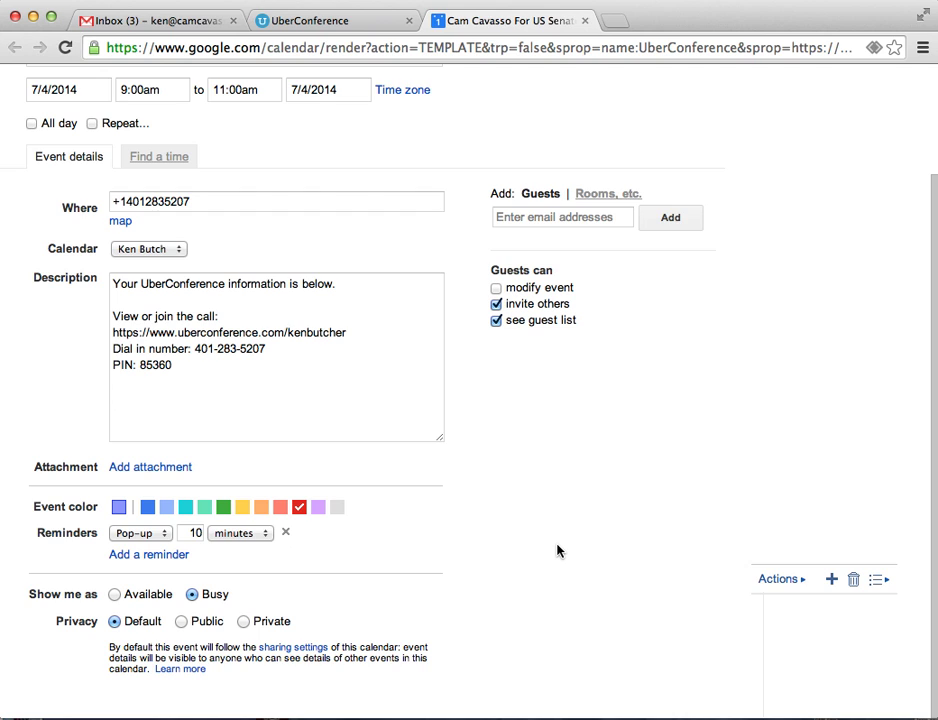
{"action": "scroll", "coordinate": [585, 547], "scroll_direction": "up", "scroll_amount": 3}
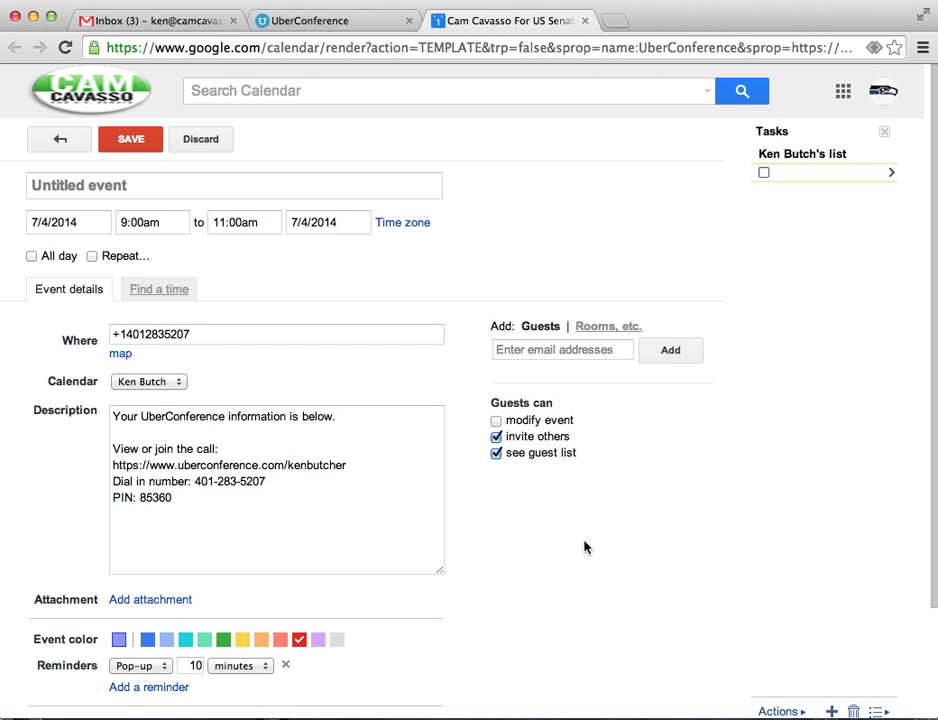
{"action": "left_click", "coordinate": [128, 148]}
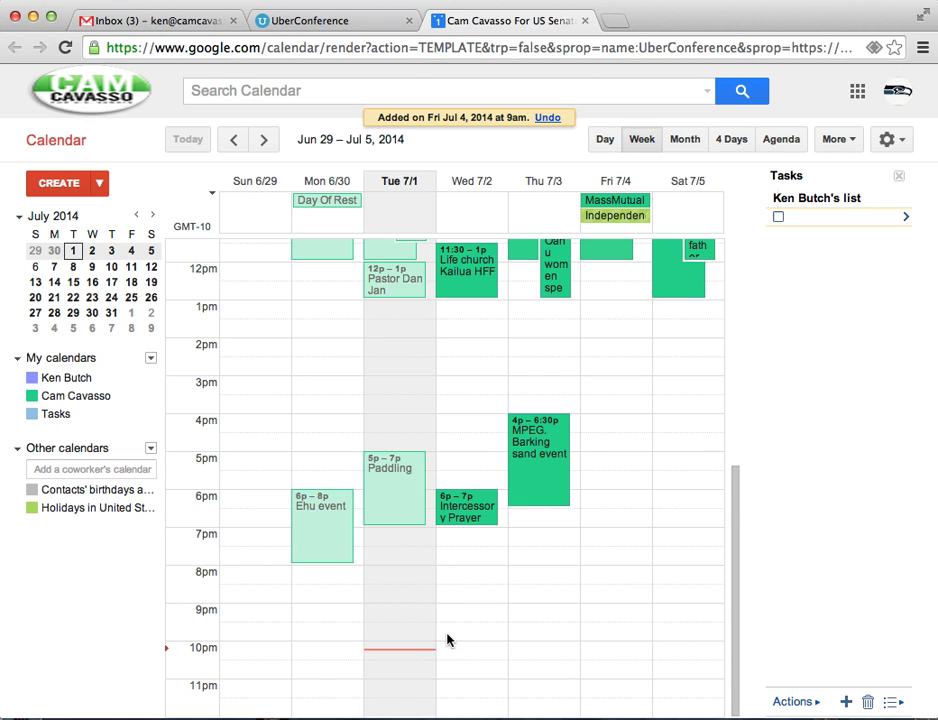
- Open the red conference event on Fri 7/4 to check it, then discard changes
{"action": "scroll", "coordinate": [632, 479], "scroll_direction": "up", "scroll_amount": 5}
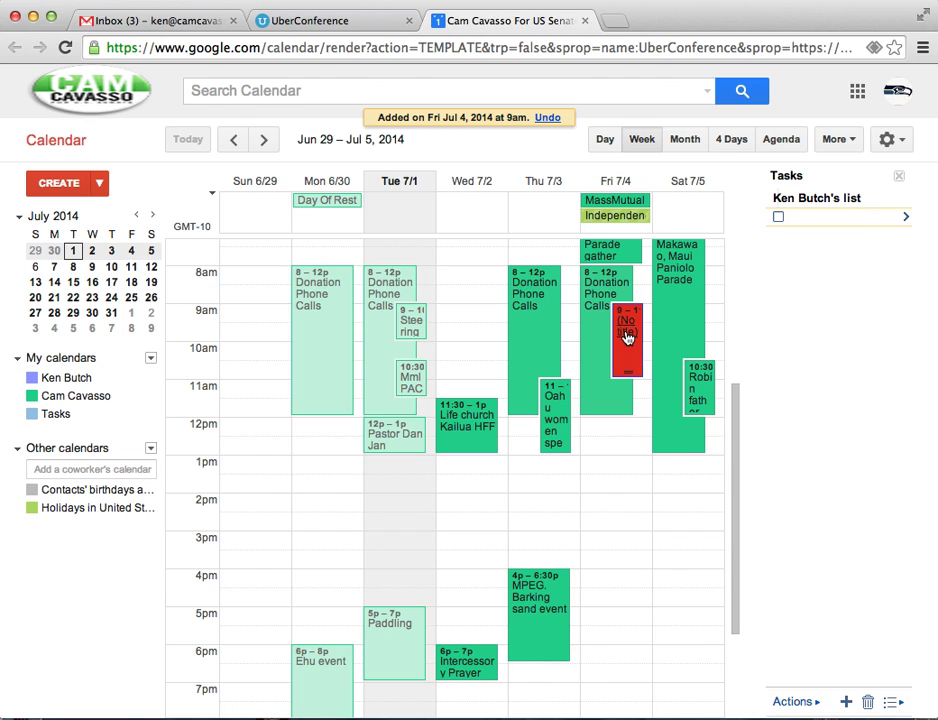
{"action": "double_click", "coordinate": [627, 345]}
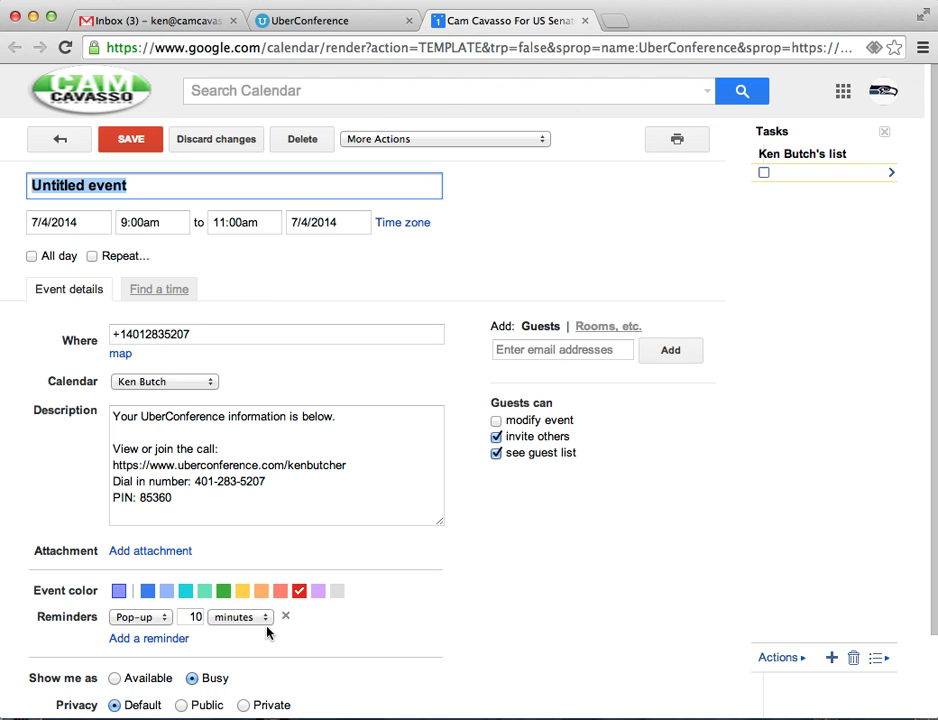
{"action": "left_click", "coordinate": [222, 145]}
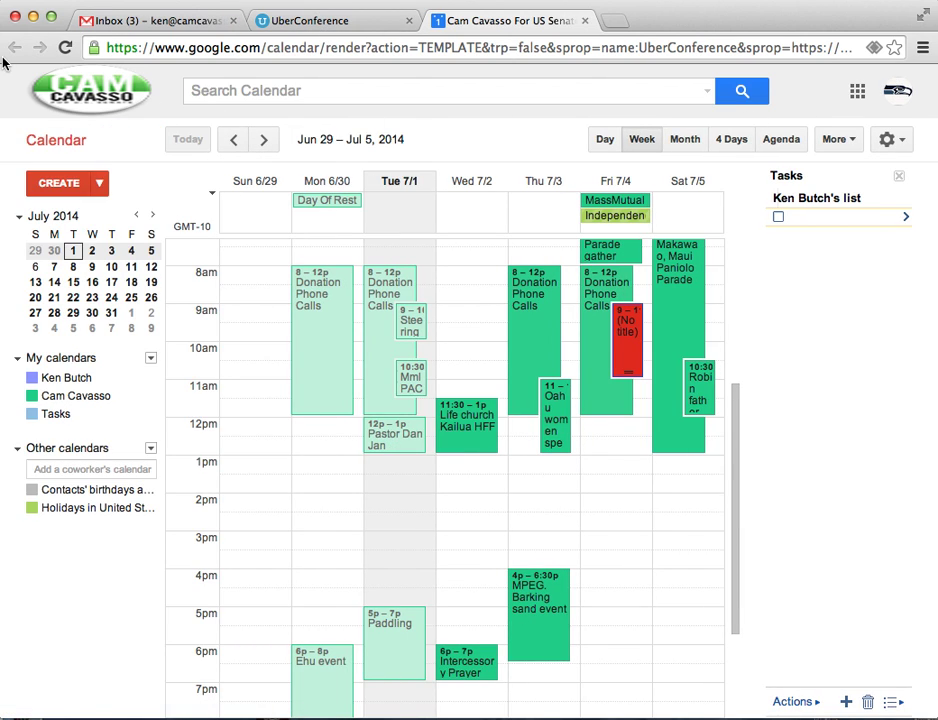
- Expand the Google apps menu to show the full list of apps
{"action": "left_click", "coordinate": [857, 91]}
{"action": "left_click", "coordinate": [772, 470]}
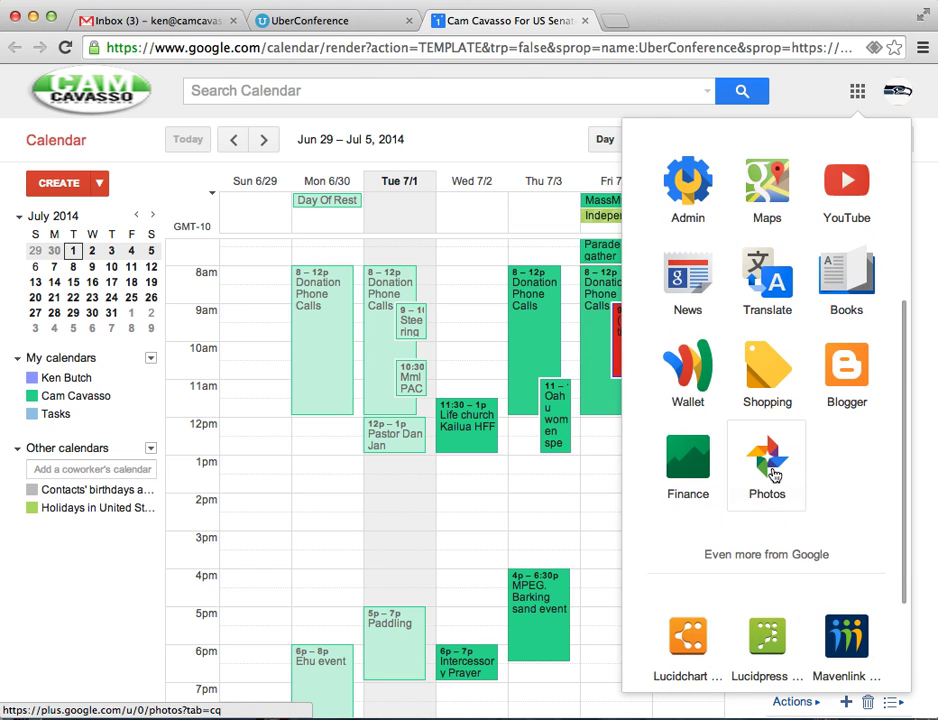
{"action": "scroll", "coordinate": [858, 582], "scroll_direction": "up", "scroll_amount": 5}
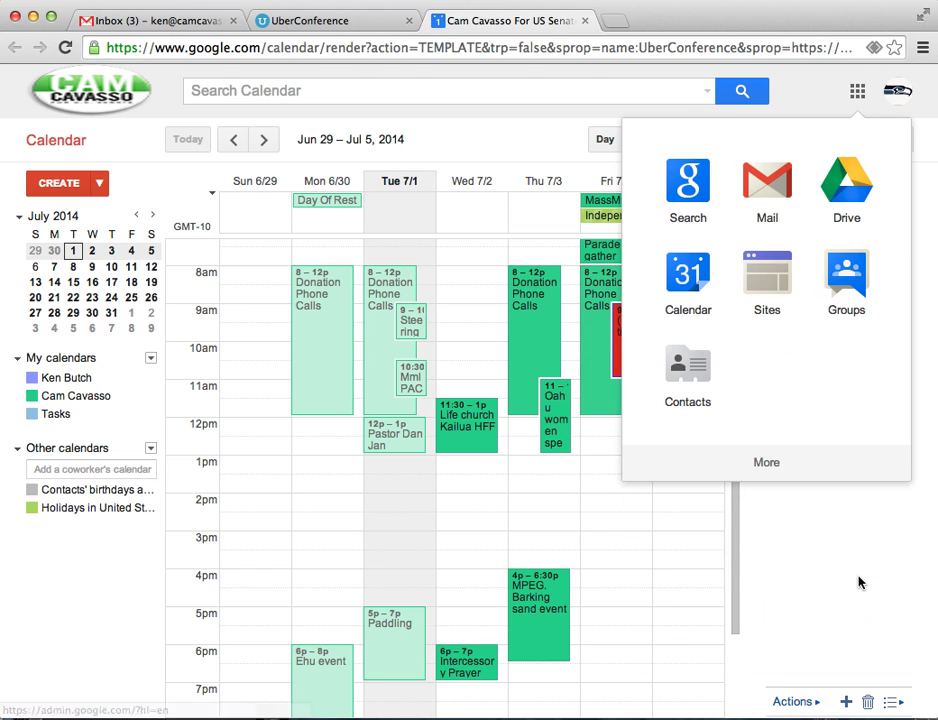
{"action": "left_click", "coordinate": [763, 465]}
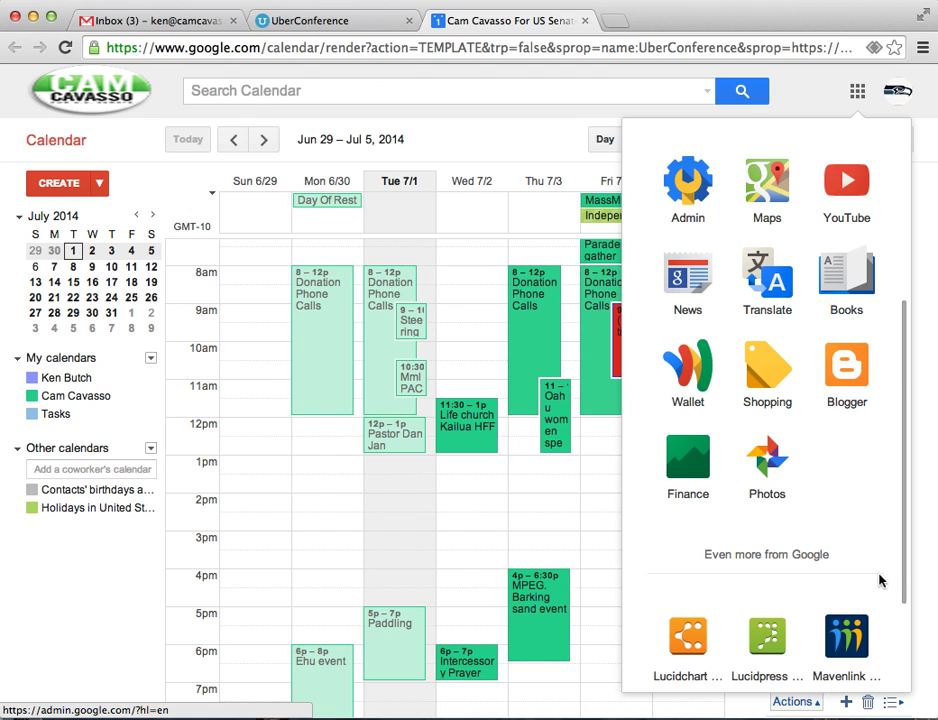